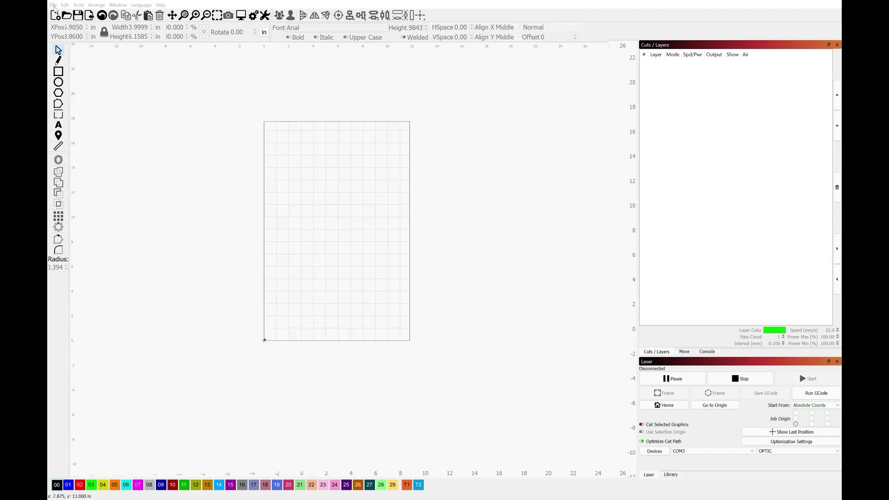
Import high_low.dxf from the Desktop onto the bed.
left_click(54, 6)
left_click(123, 77)
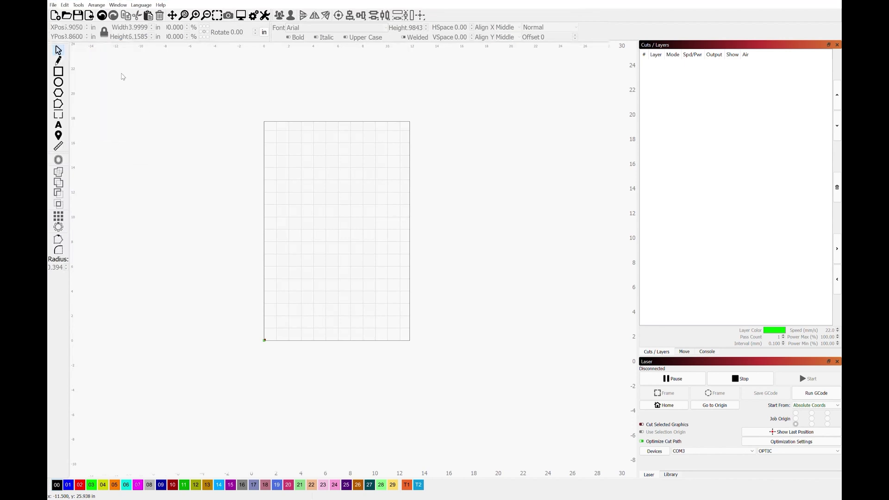
left_click(83, 125)
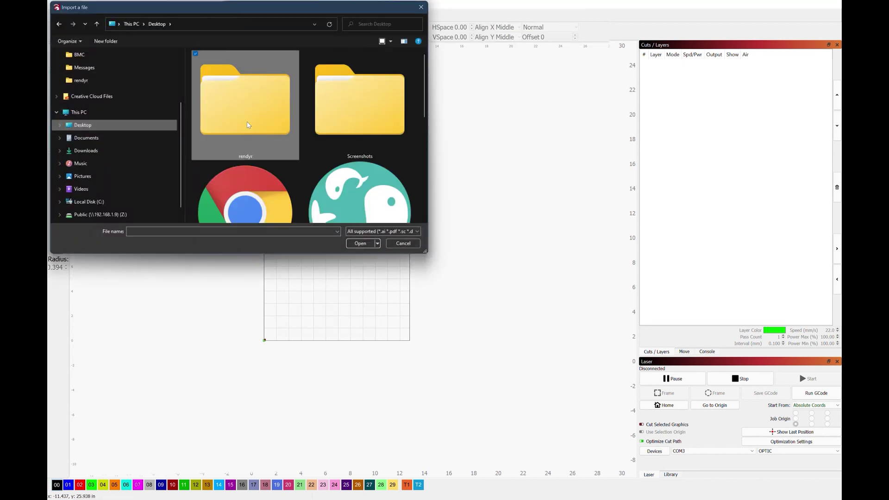
scroll(248, 125, "down", 5)
left_click(375, 190)
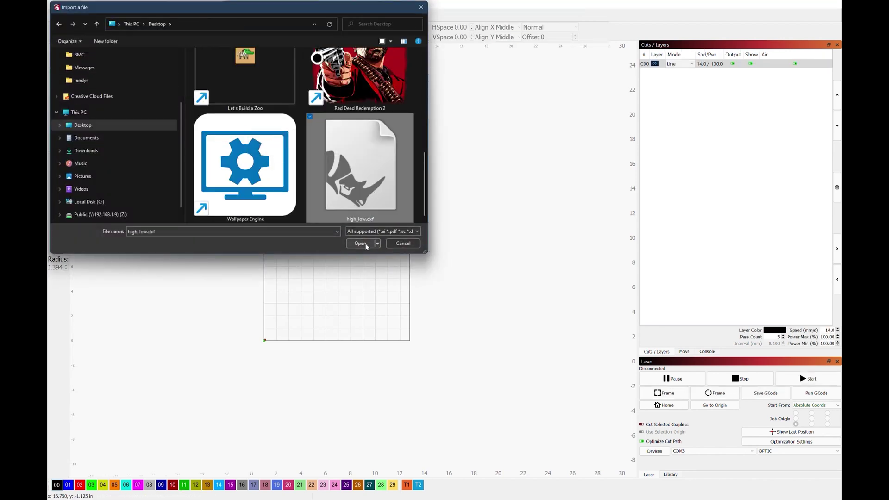
left_click(361, 243)
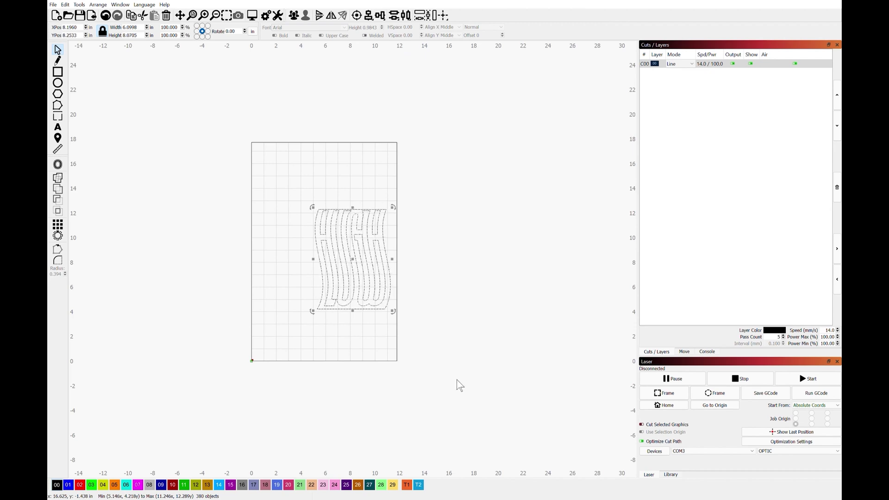
Deselect the drawing and zoom in to inspect the wavy letters near LOW's left end.
scroll(486, 324, "up", 3)
scroll(497, 327, "up", 1)
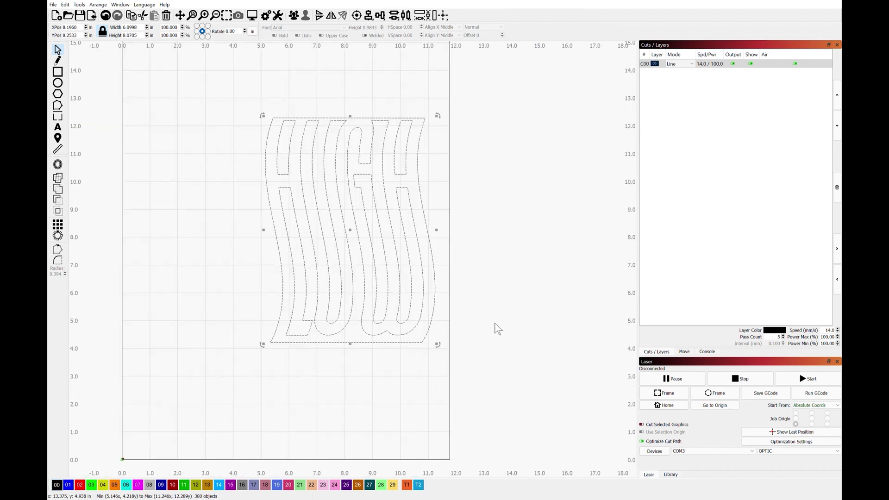
scroll(500, 327, "up", 2)
left_click(403, 318)
scroll(403, 319, "up", 3)
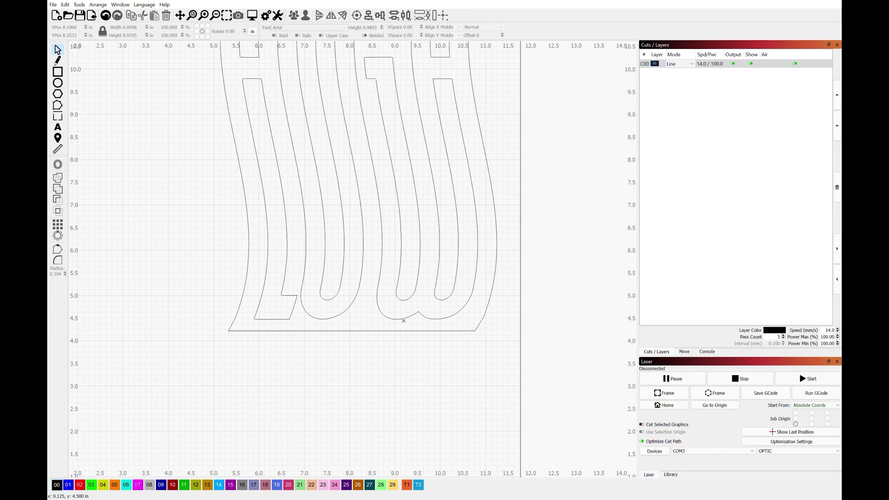
scroll(403, 320, "down", 2)
scroll(510, 326, "up", 3)
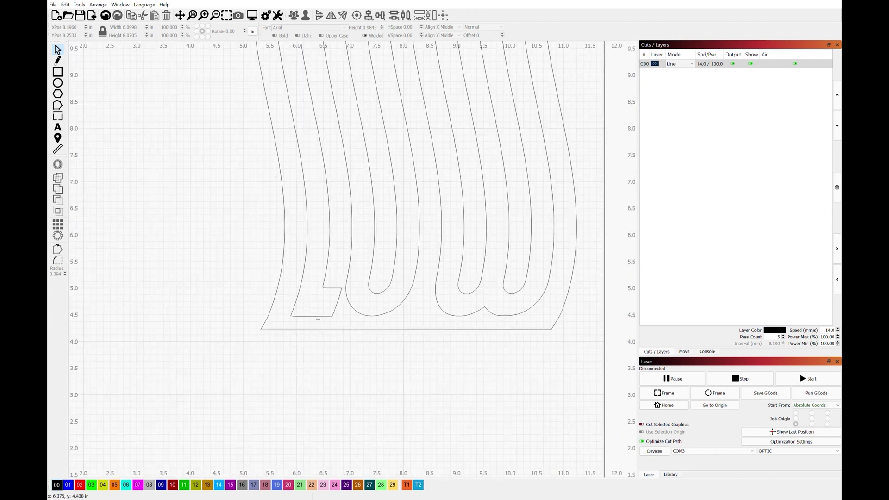
scroll(337, 343, "down", 3)
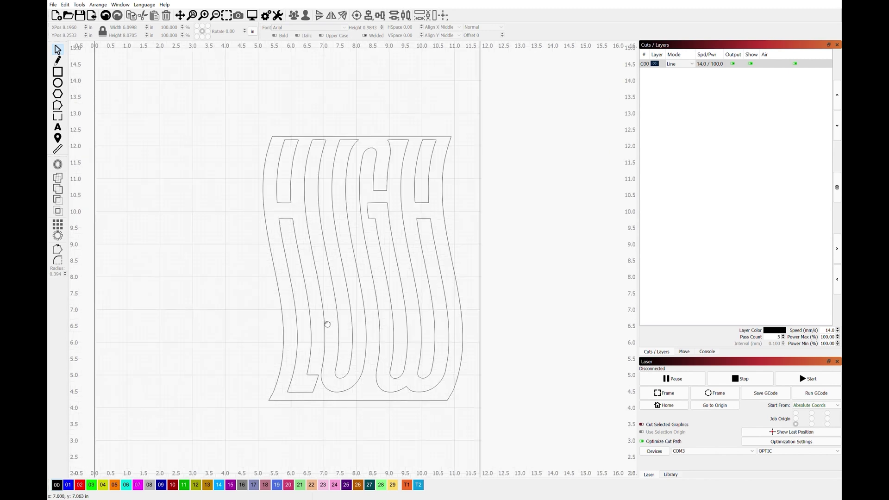
scroll(299, 218, "up", 3)
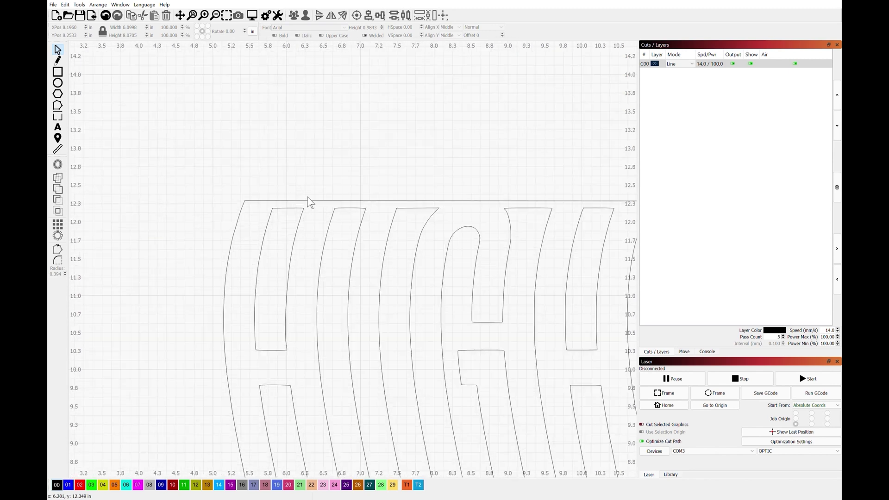
scroll(309, 203, "down", 3)
scroll(318, 383, "up", 3)
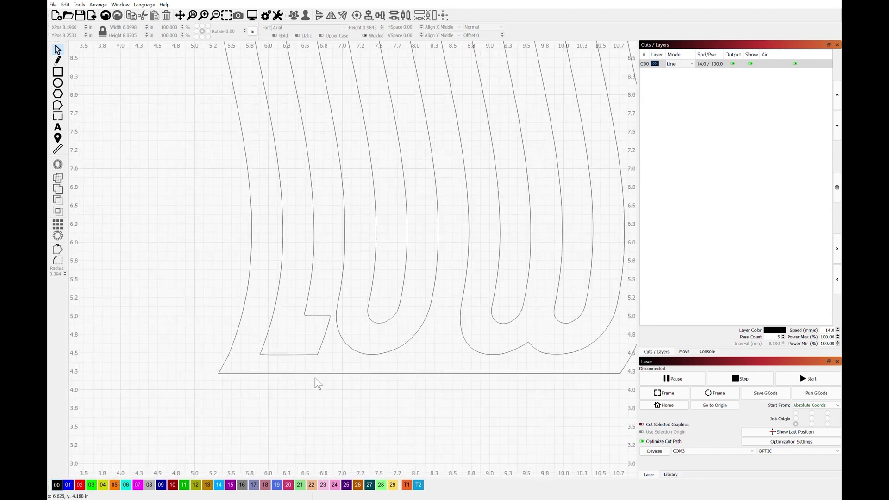
left_click_drag(442, 363, 345, 368)
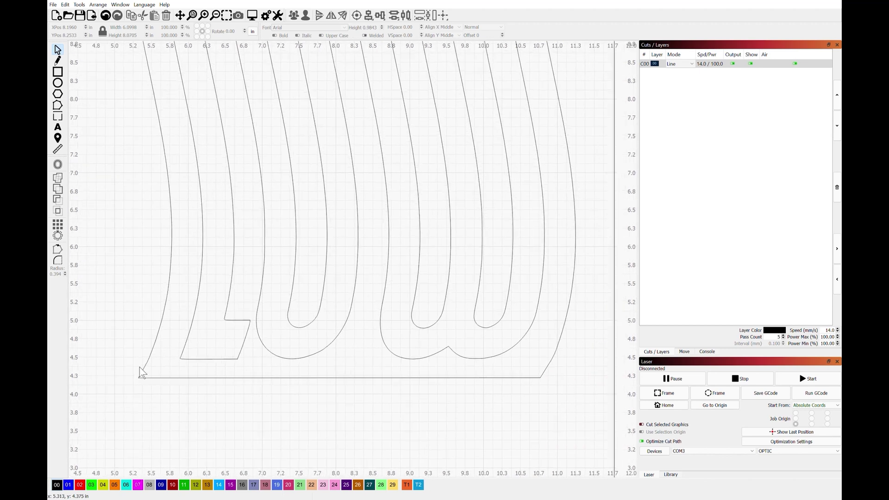
Draw a thin rectangle strip under LOW, tall enough to overlap the letters.
scroll(216, 392, "down", 3)
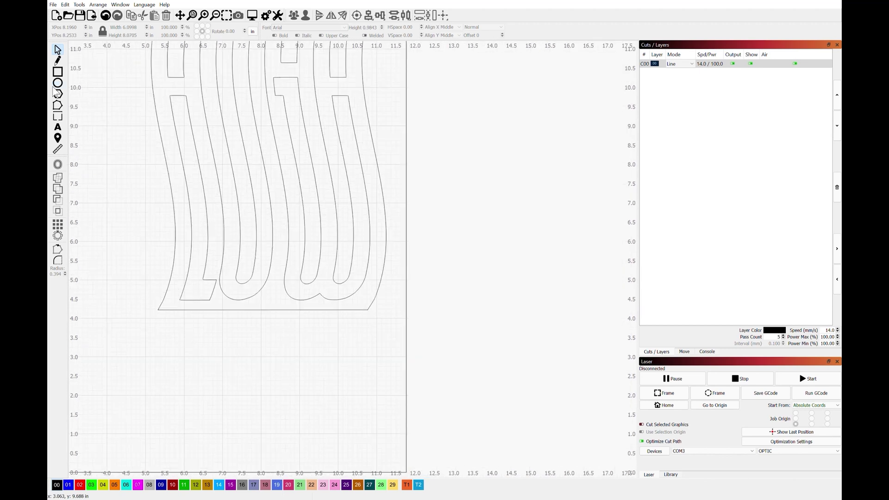
scroll(149, 307, "up", 2)
key("r")
left_click_drag(148, 303, 480, 317)
left_click_drag(488, 276, 510, 400)
scroll(510, 399, "down", 3)
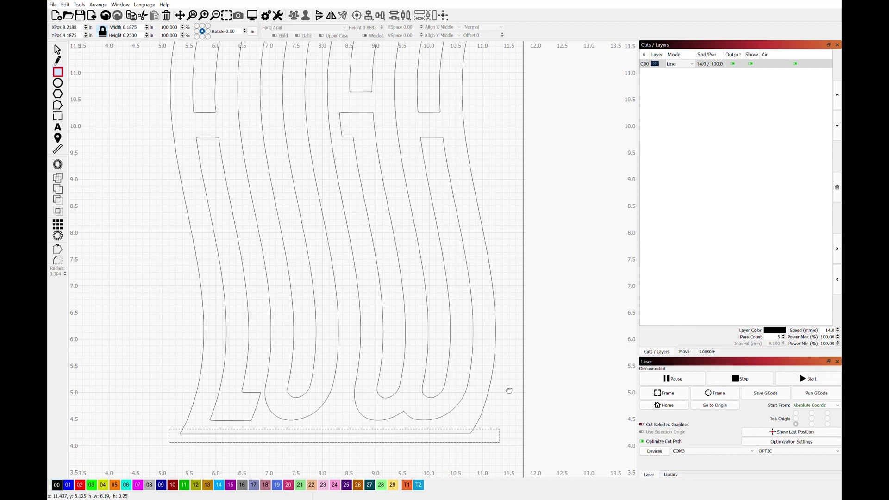
scroll(381, 426, "up", 4)
key("Escape")
left_click_drag(381, 427, 381, 423)
Select the whole HIGH/LOW design with the strip and weld them together.
scroll(154, 334, "down", 1)
scroll(154, 334, "down", 3)
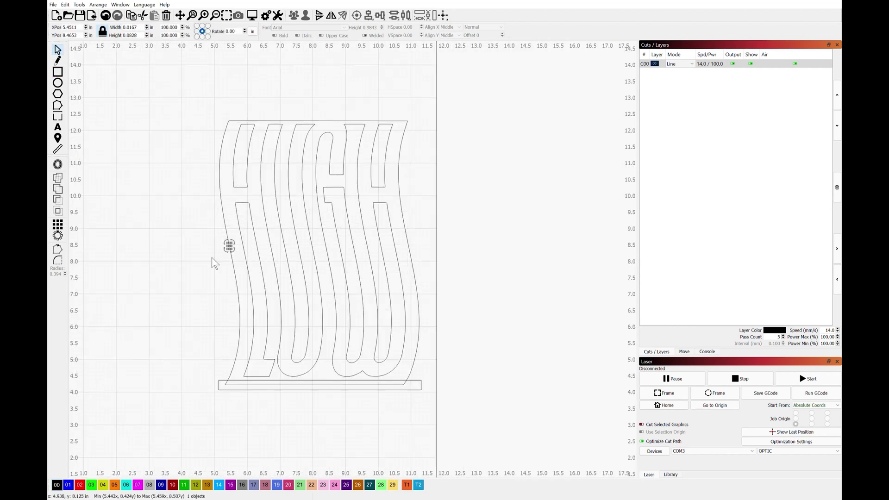
left_click_drag(198, 88, 424, 392)
scroll(421, 359, "up", 2)
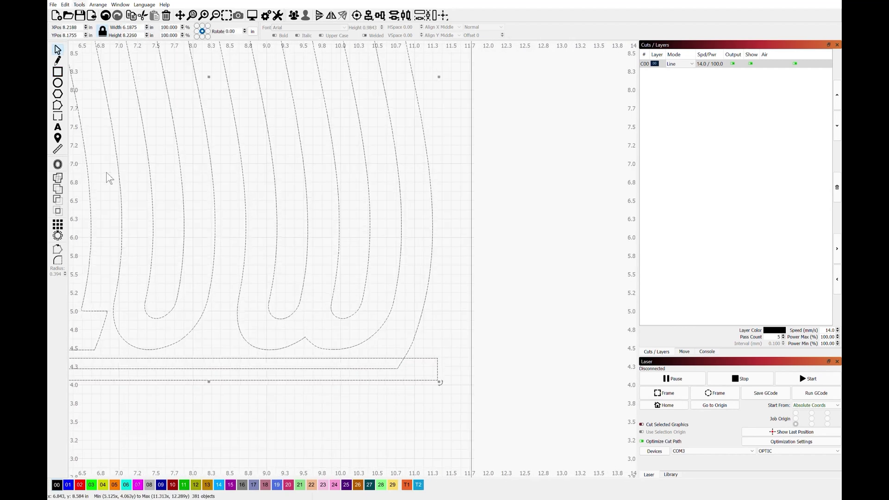
key("ctrl+z")
key("ctrl+z")
scroll(417, 373, "down", 2)
Draw a straight line closing the letters' bottom edge, then select all shapes.
key("ctrl+l")
scroll(216, 353, "up", 2)
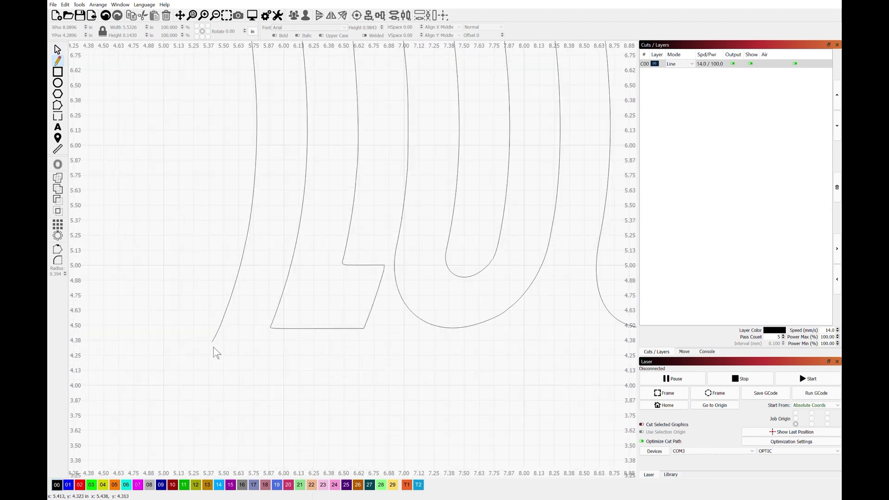
left_click(215, 345)
left_click(549, 345)
key("Escape")
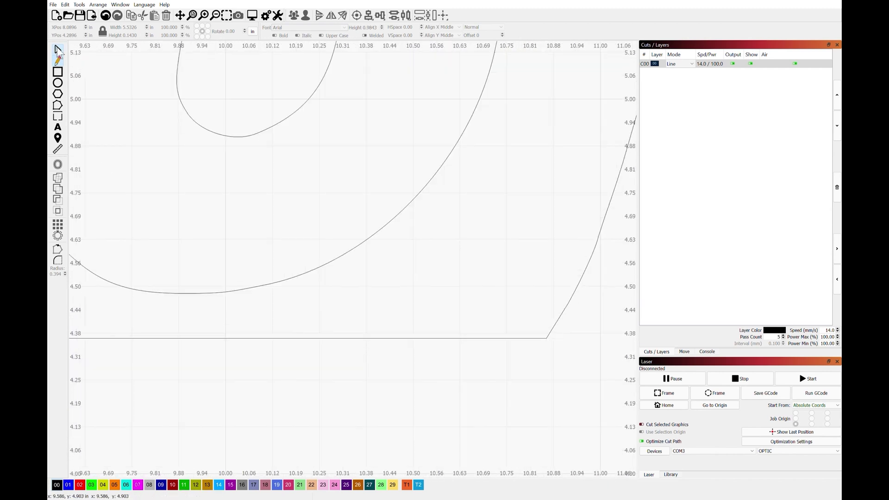
scroll(333, 132, "down", 6)
left_click_drag(279, 127, 454, 321)
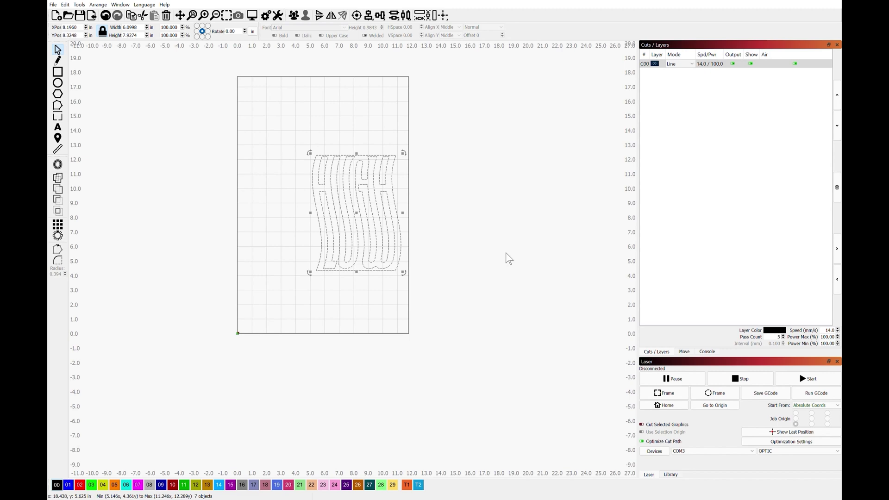
Rotate the design 90°, move it to the bed's lower-left corner, and scale it to 21 in wide.
key("ctrl+r")
left_click_drag(336, 236, 304, 291)
left_click_drag(356, 248, 549, 109)
left_click_drag(198, 85, 590, 360)
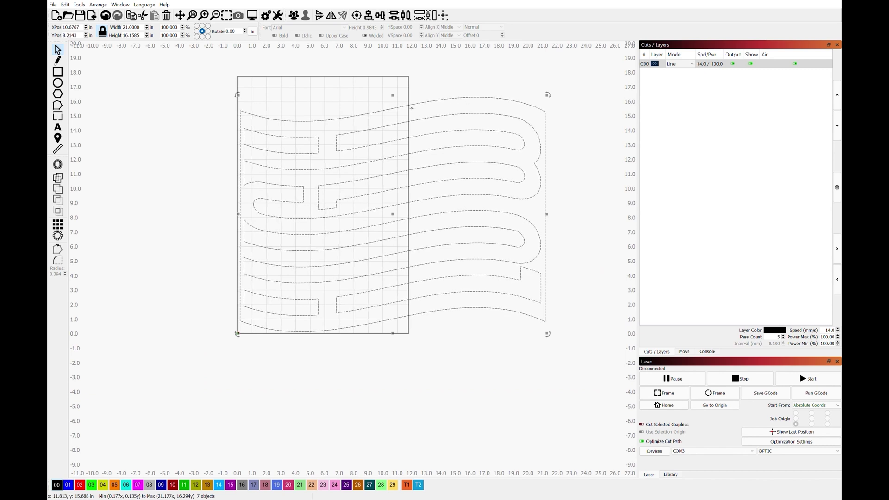
Draw a 16.25 × 21.81 in rectangle over the left part and select it with the design.
left_click(441, 357)
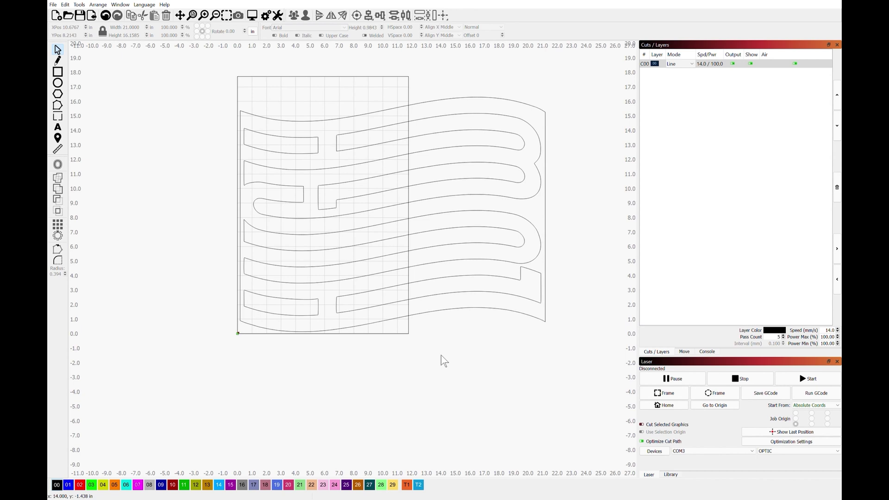
left_click(59, 72)
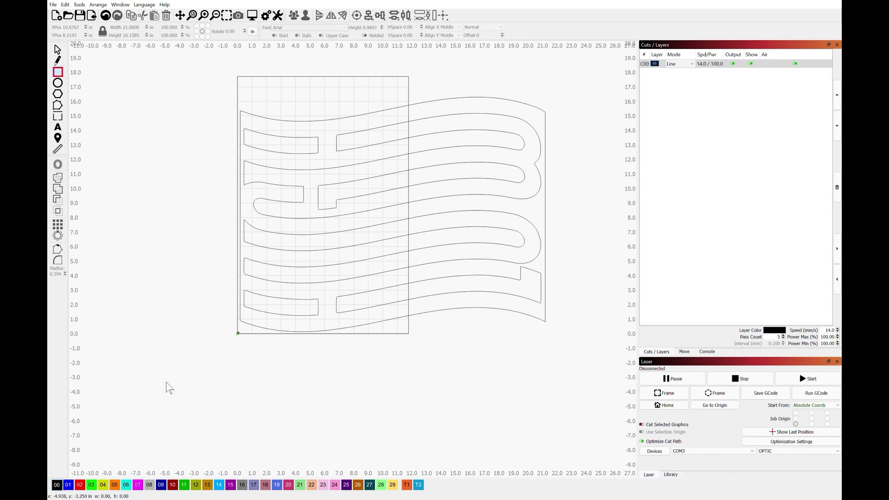
left_click_drag(153, 392, 390, 76)
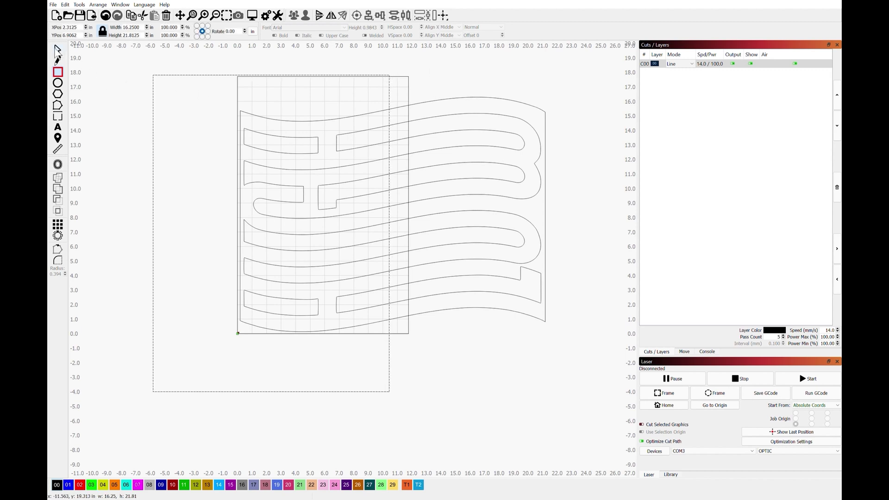
left_click(293, 125)
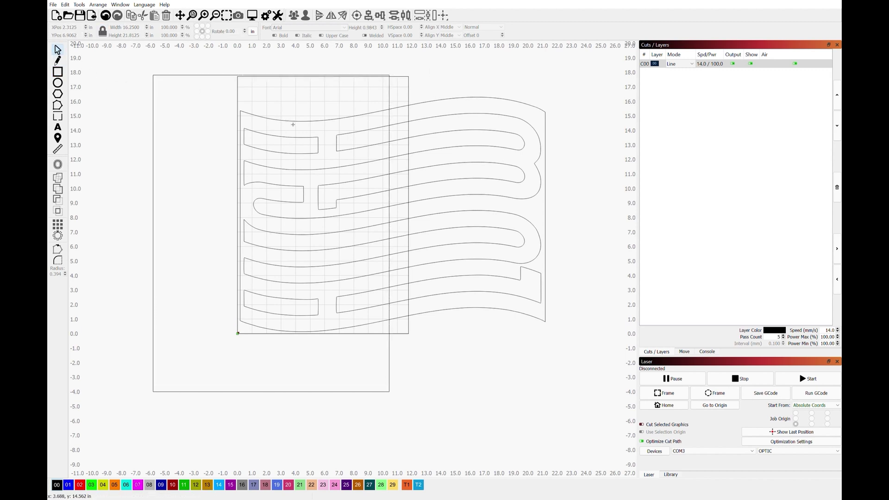
mouse_move(241, 106)
left_mouse_down()
mouse_move(423, 147)
mouse_move(558, 241)
mouse_move(572, 366)
left_mouse_up()
left_click(193, 76, "shift")
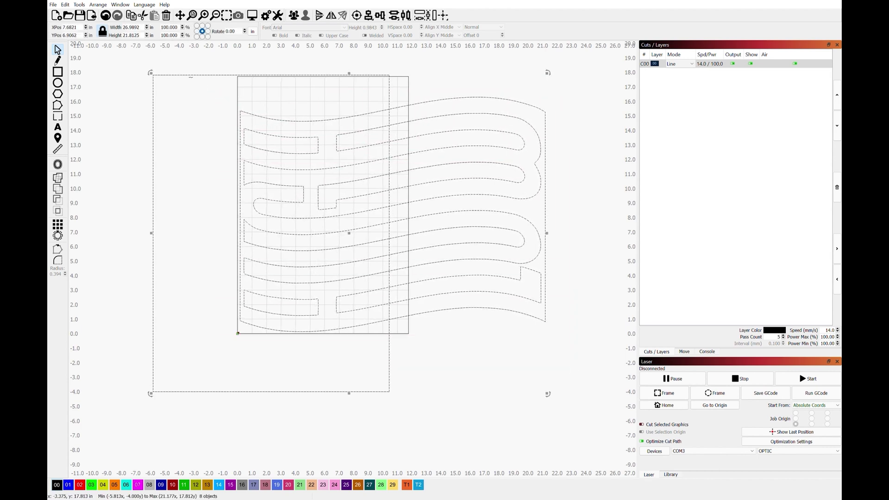
left_click(78, 5)
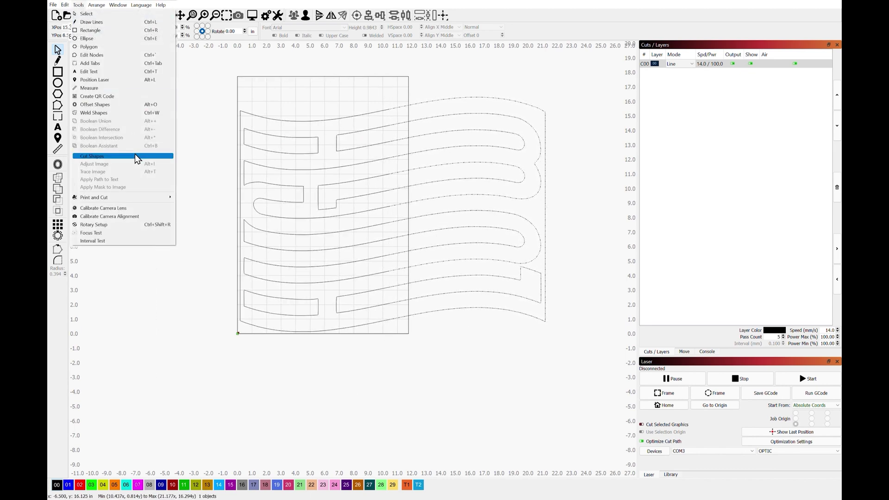
Cut the design with the rectangle and put the left half on blue layer 01.
left_click(135, 156)
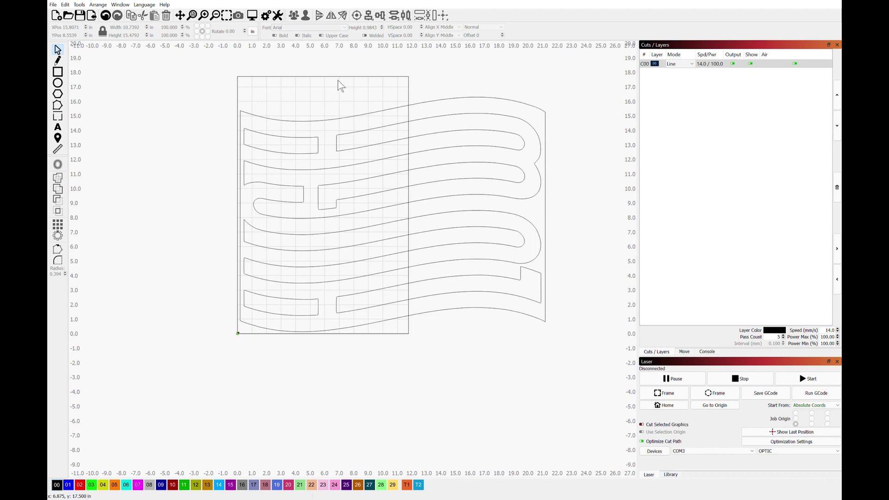
left_click_drag(357, 63, 577, 376)
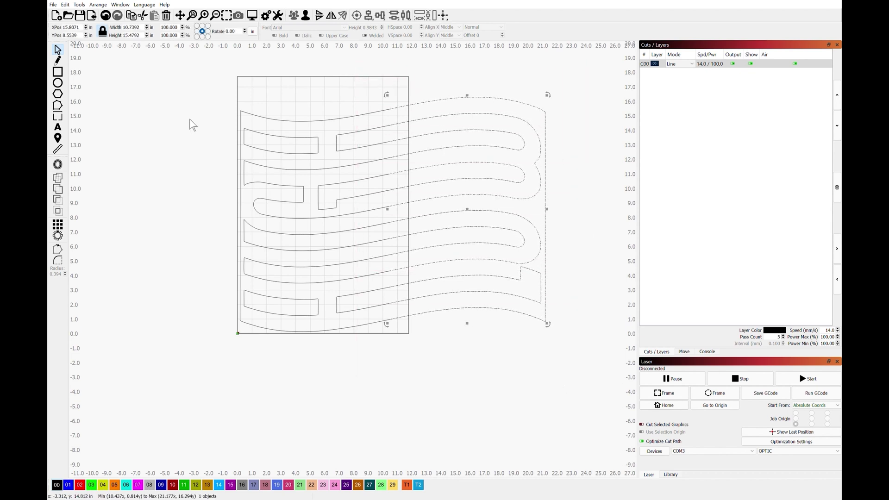
left_click_drag(189, 63, 409, 389)
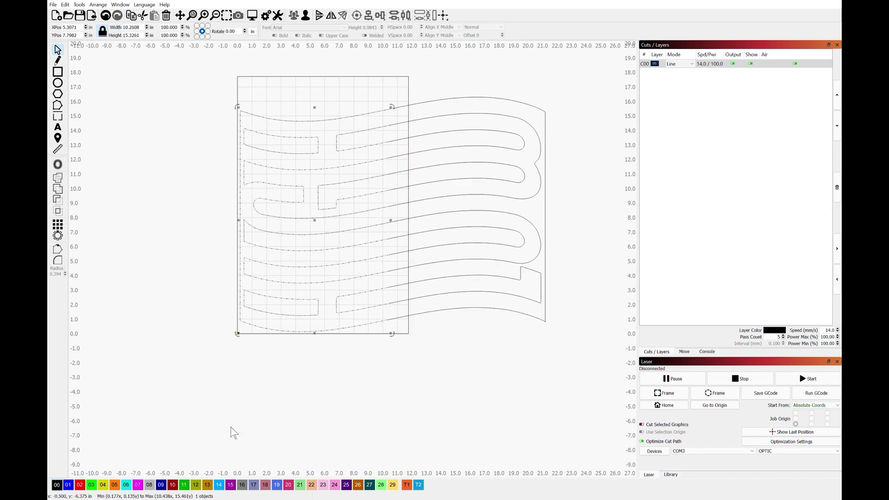
left_click(68, 485)
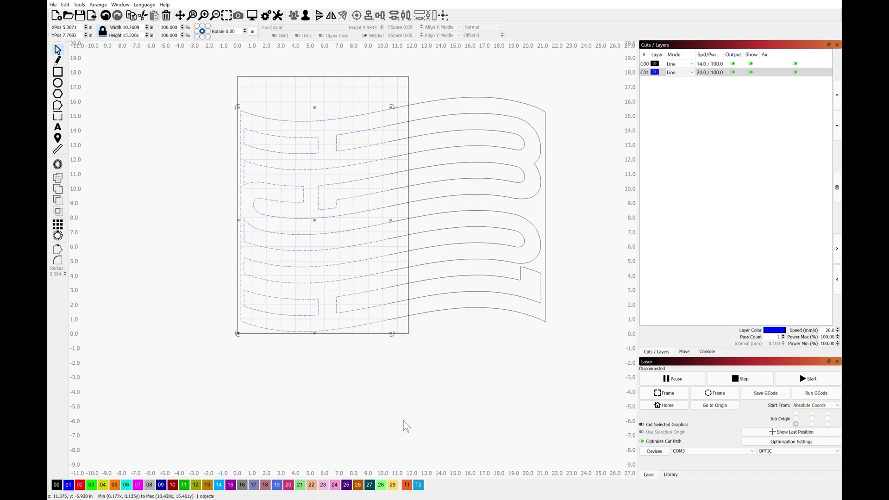
left_click(438, 381)
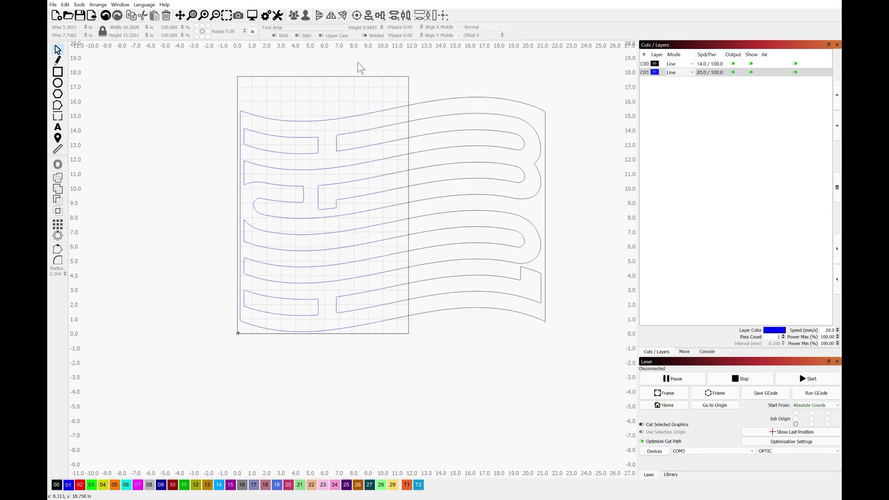
Put the right half on red layer 02, undoing a test nudge.
left_click_drag(361, 68, 576, 414)
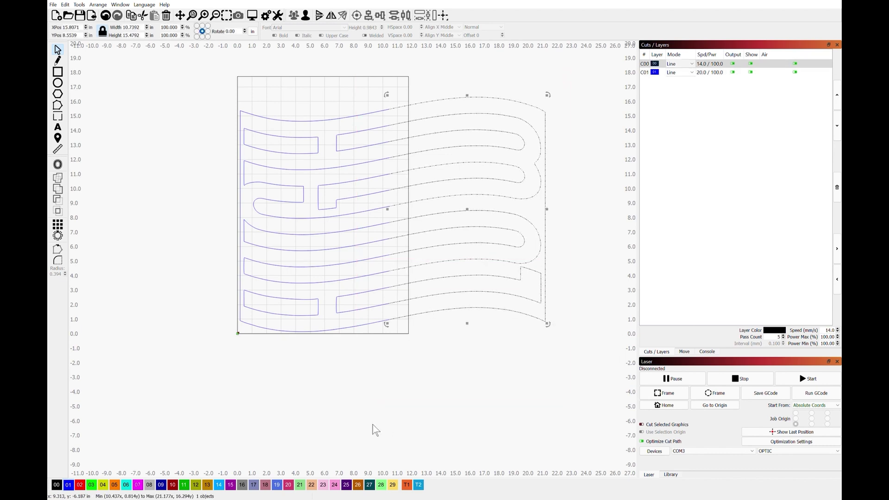
left_click(82, 486)
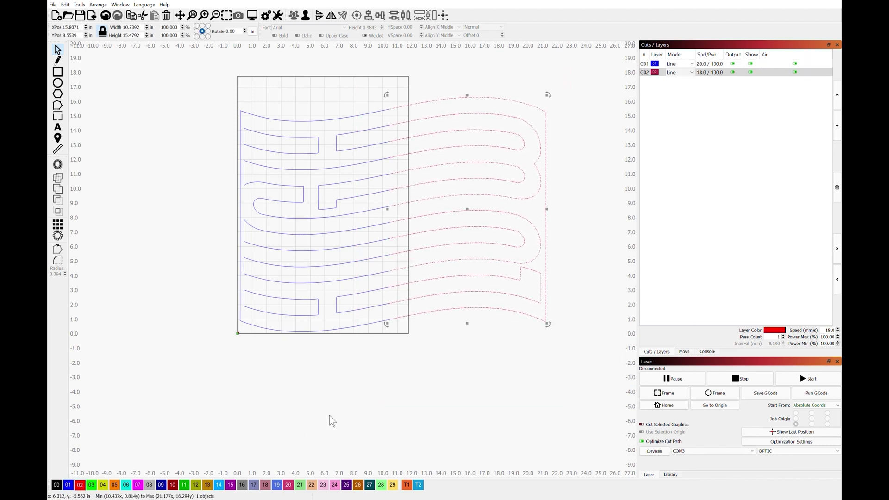
left_click(461, 385)
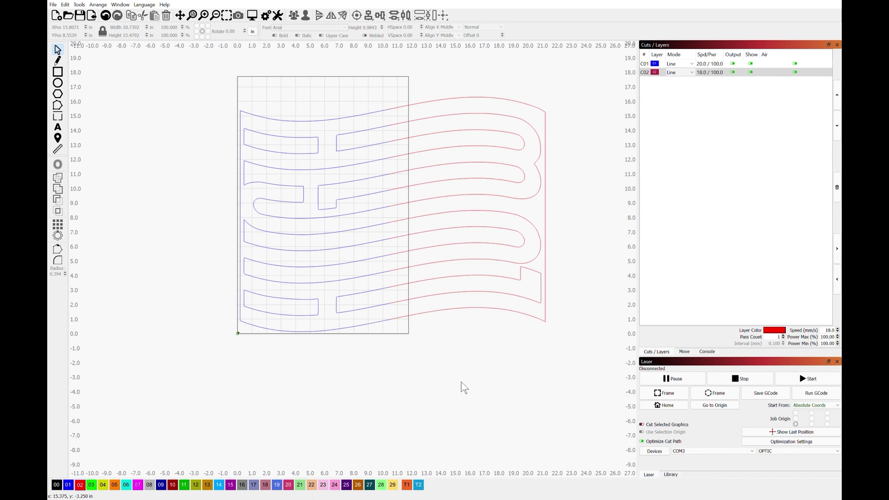
left_click(468, 212)
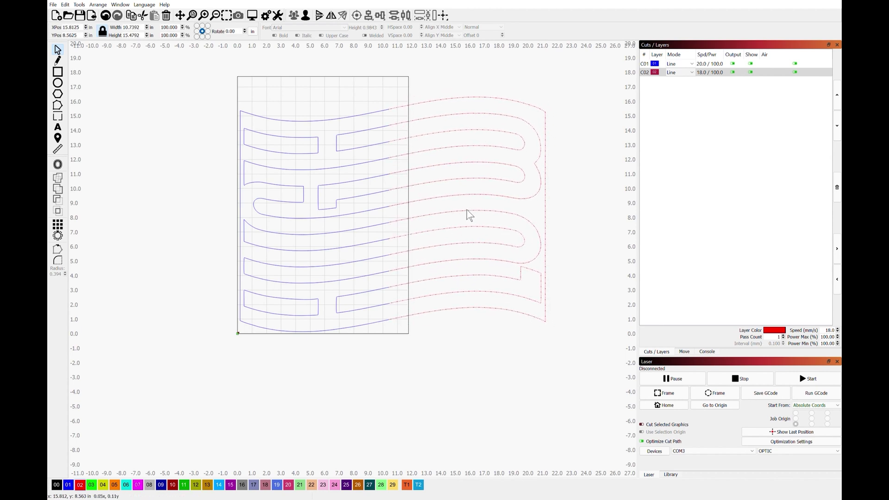
left_click_drag(467, 211, 479, 217)
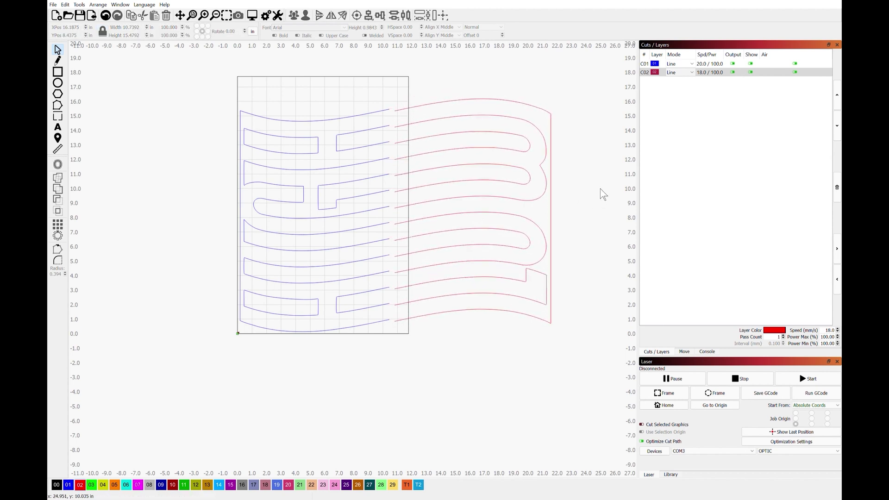
key("ctrl+z")
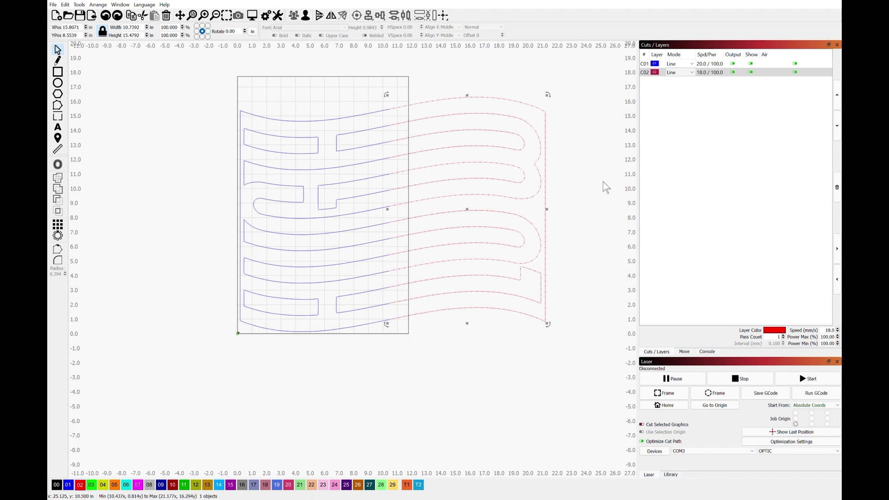
Add one Target graphic from the Art Library near the page top.
left_click(607, 187)
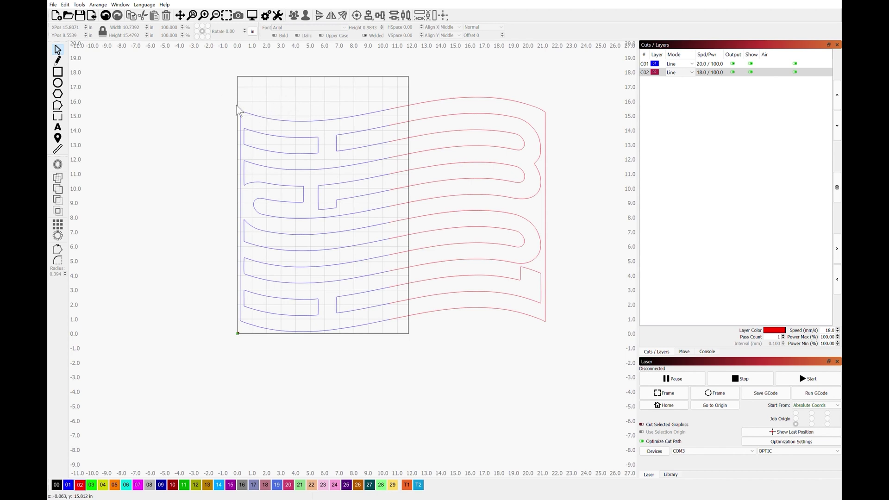
left_click(121, 5)
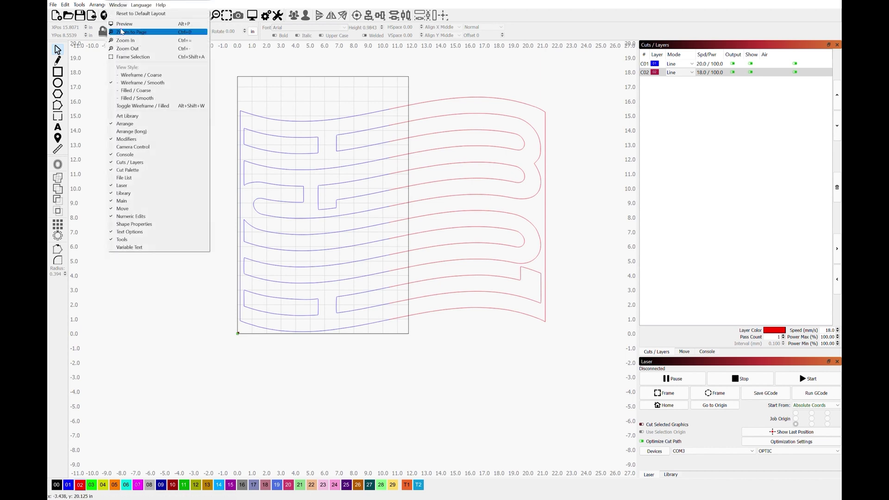
left_click(139, 117)
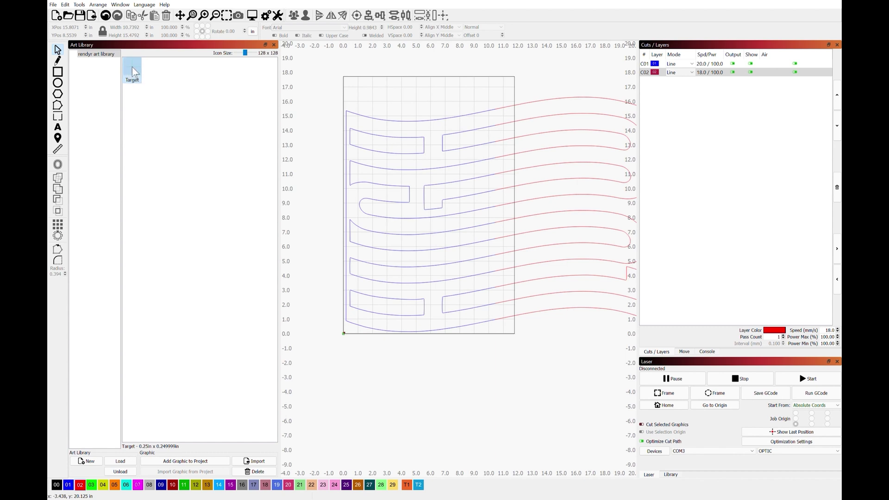
left_click_drag(132, 70, 408, 90)
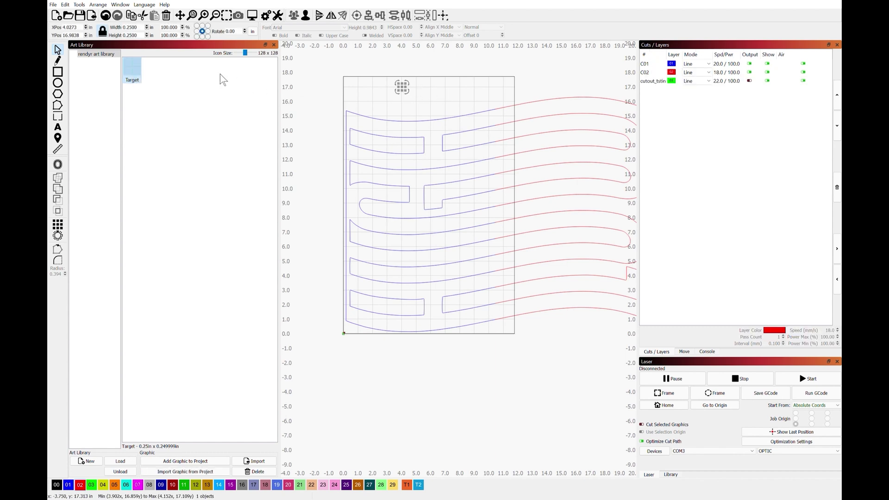
left_click_drag(133, 70, 463, 89)
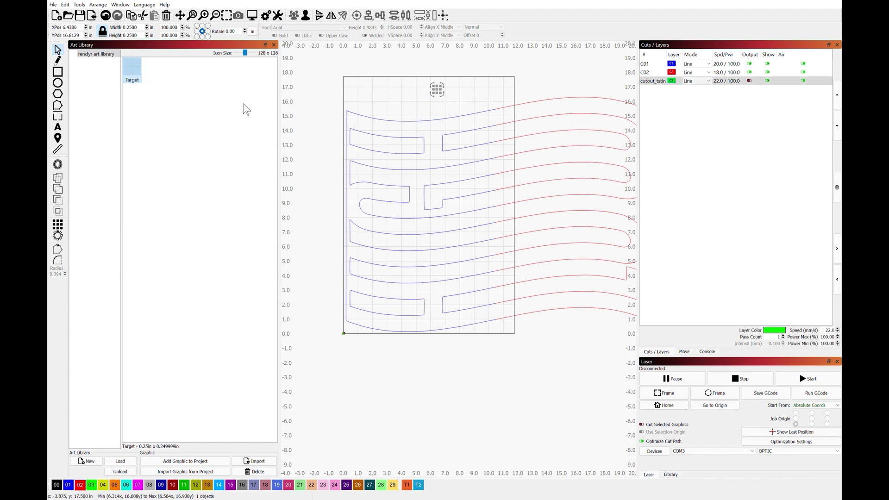
key("Delete")
left_click(274, 44)
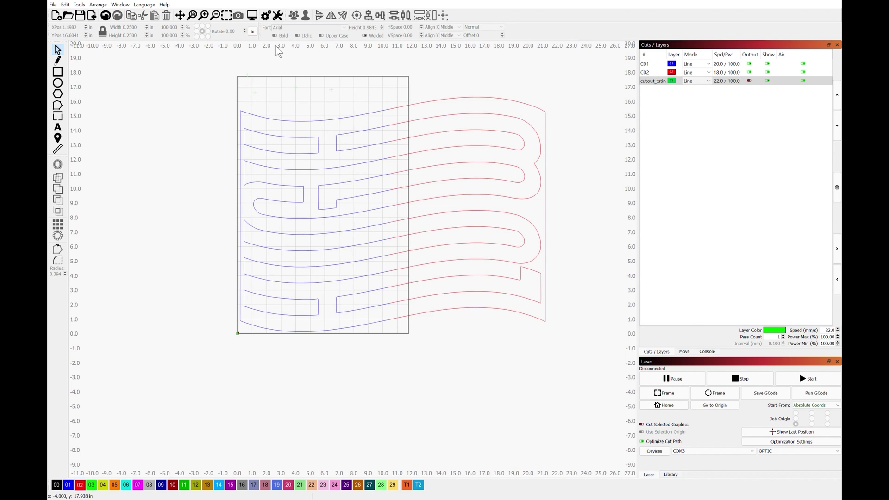
Move the red half about 2.5 in to the right.
left_click_drag(371, 70, 595, 373)
left_click_drag(533, 397, 477, 393)
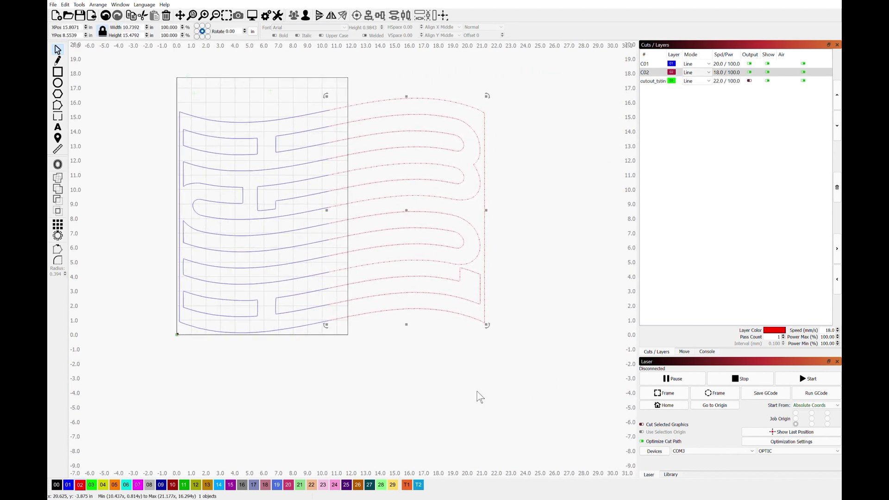
key("Right")
key("Right")
key("Right")
key("Right")
key("Right")
key("Right")
key("Right")
key("Right")
key("Right")
key("Right")
key("Right")
key("Right")
key("Right")
key("Right")
key("Right")
key("Right")
key("Right")
key("Right")
key("Right")
key("Right")
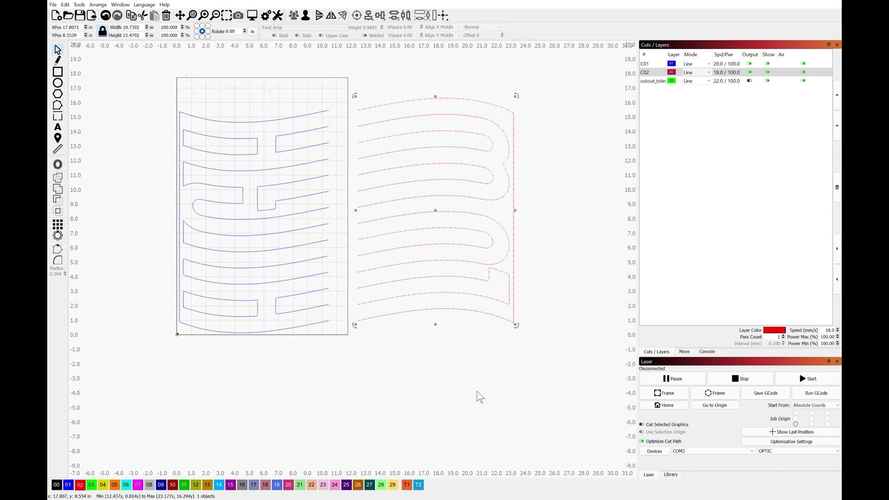
Nudge the red half 0.5 in right and place the target at its upper-left corner.
key("Right")
key("Right")
key("Right")
key("Right")
key("Right")
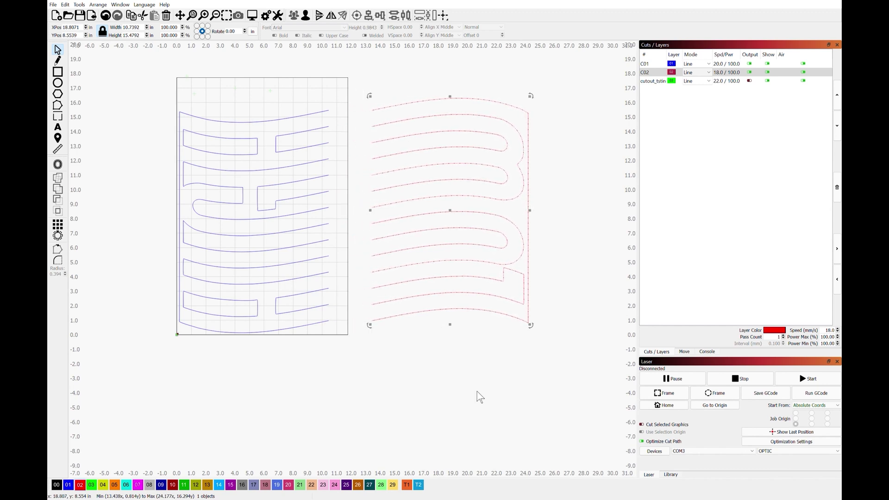
left_click(304, 379)
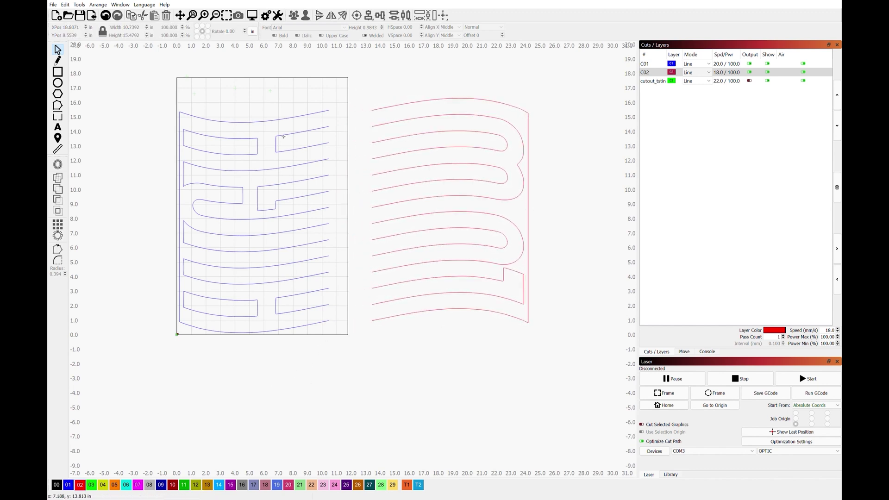
left_click(333, 106)
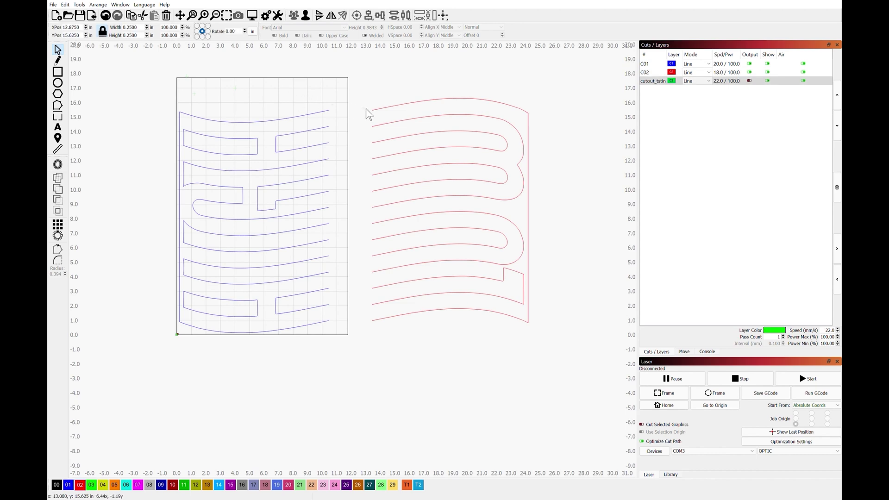
scroll(376, 115, "up", 8)
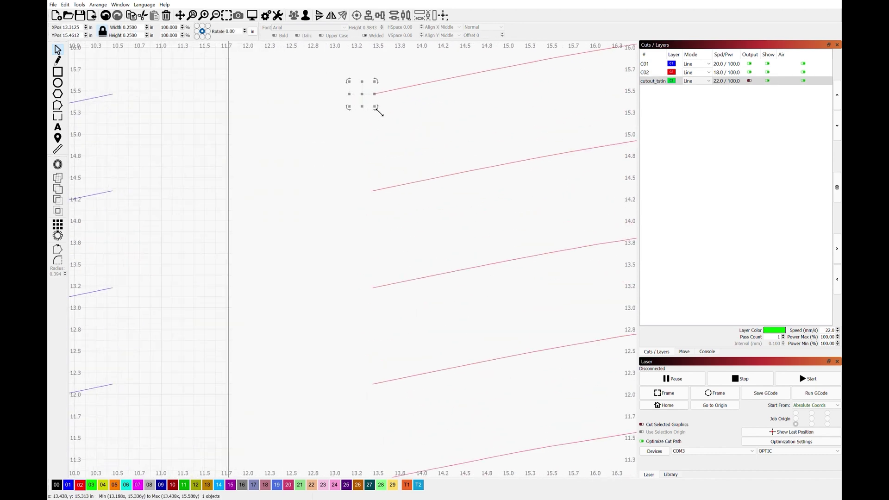
left_click_drag(366, 94, 377, 94)
left_click(349, 149)
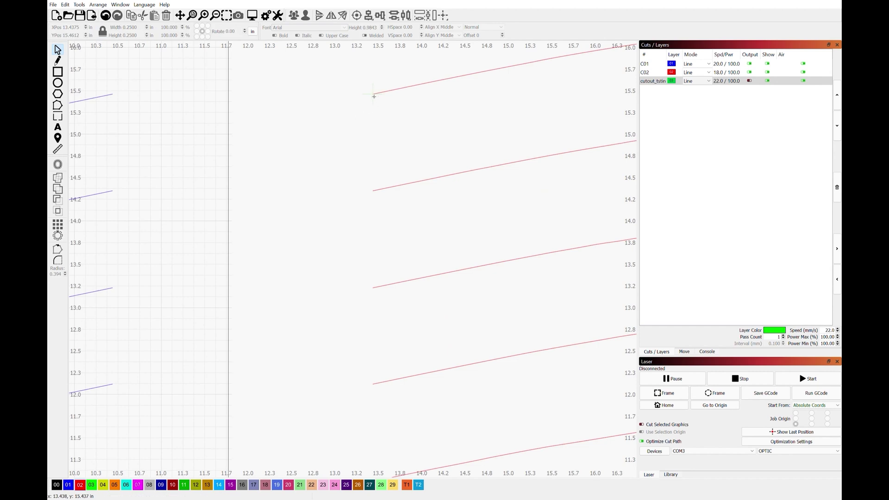
scroll(375, 96, "down", 8)
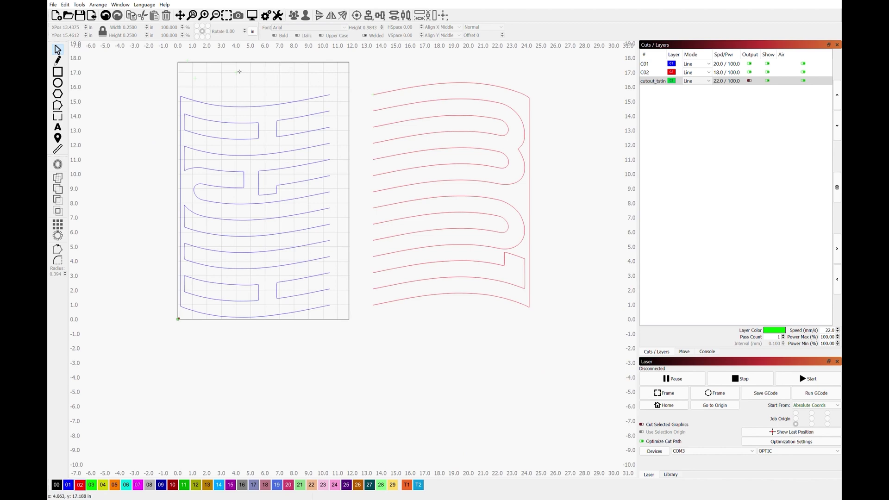
scroll(237, 70, "up", 3)
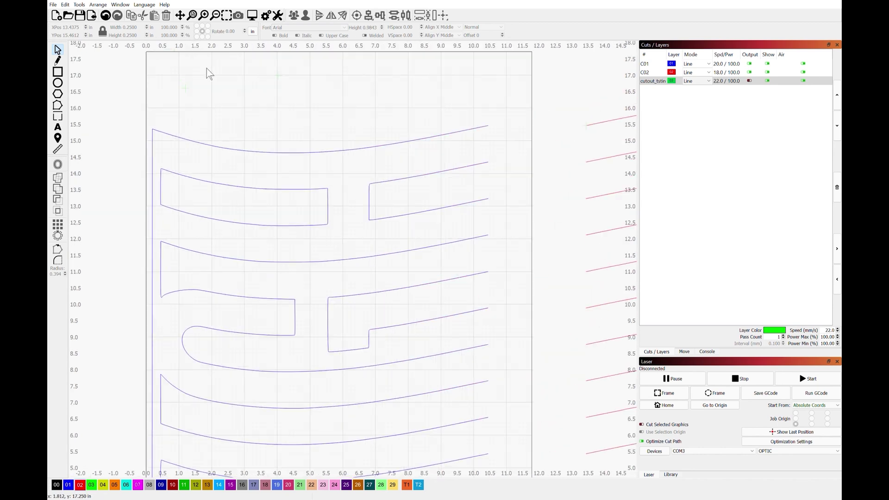
Carry the spare target from above the blue half toward the red design, down to about Y 7.
left_click(294, 138)
scroll(338, 143, "right", 3)
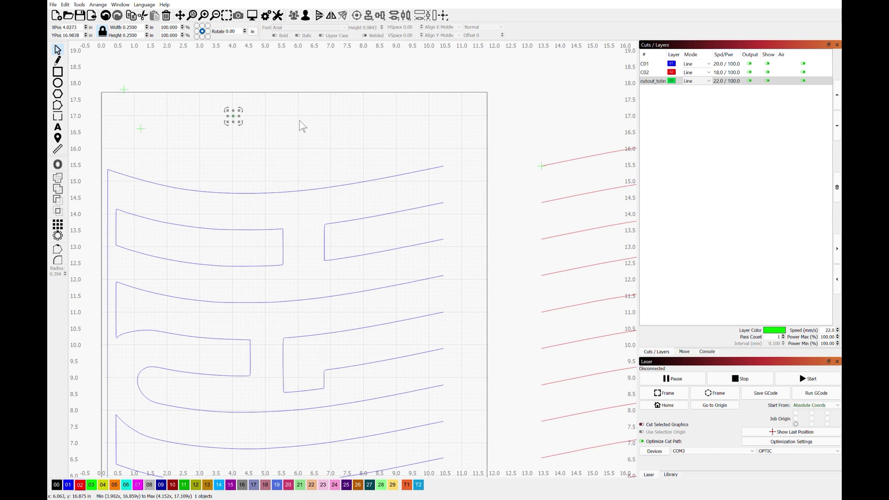
scroll(373, 125, "right", 2)
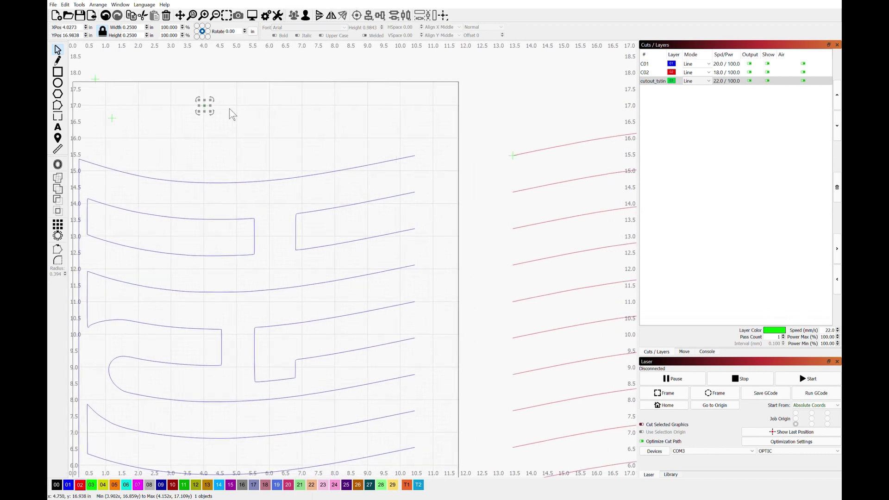
left_click_drag(211, 111, 491, 232)
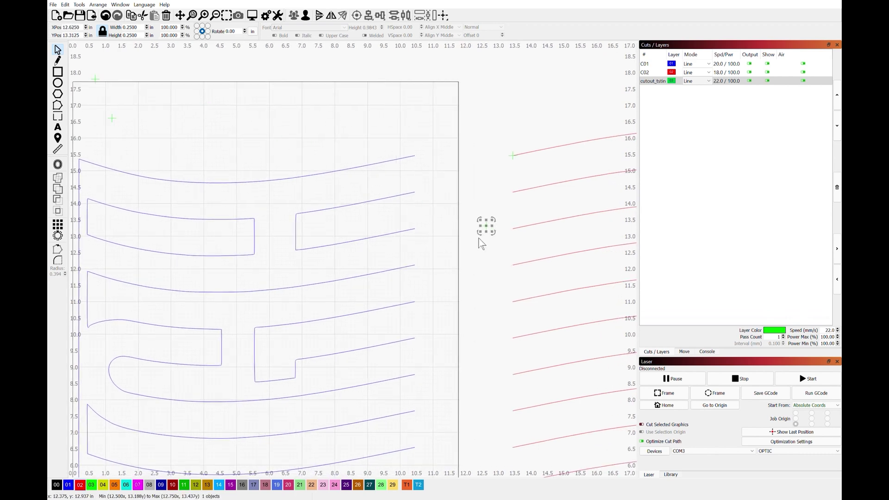
left_click_drag(486, 326, 324, 171)
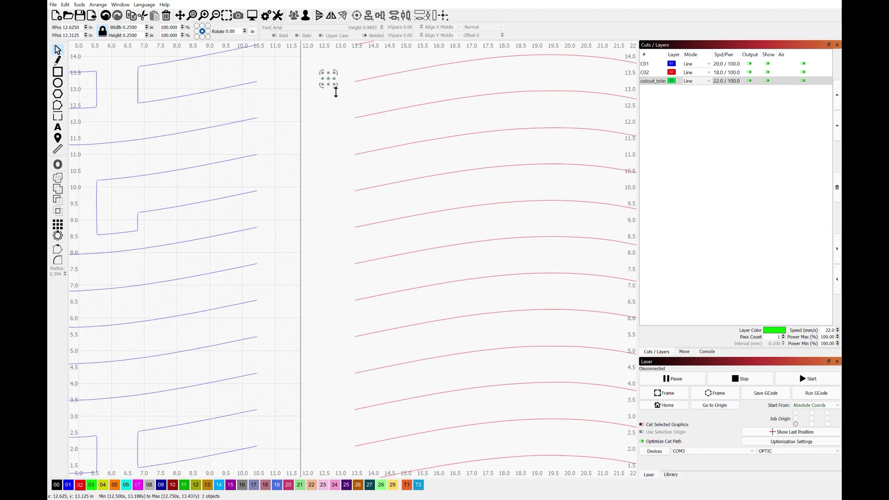
left_click_drag(336, 84, 324, 281)
Place the target at the red design's lower-left end, near X 13.44, Y 0.97 in.
scroll(331, 287, "down", 2)
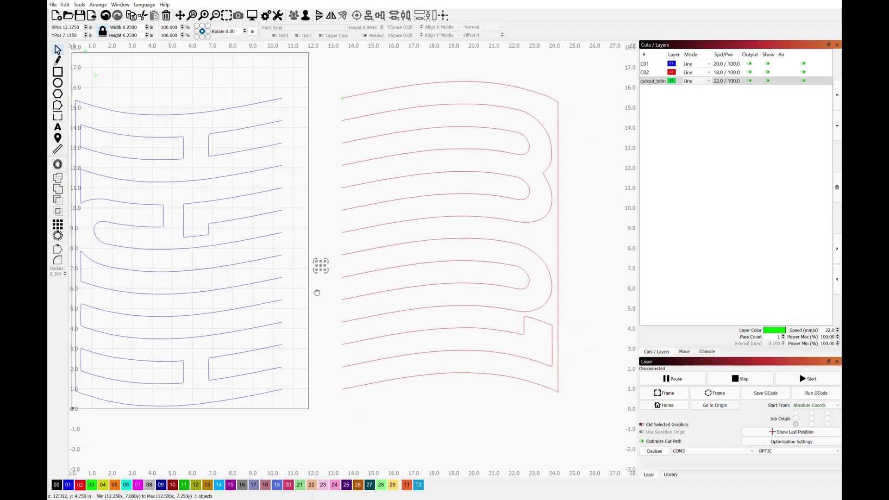
left_click_drag(316, 292, 307, 246)
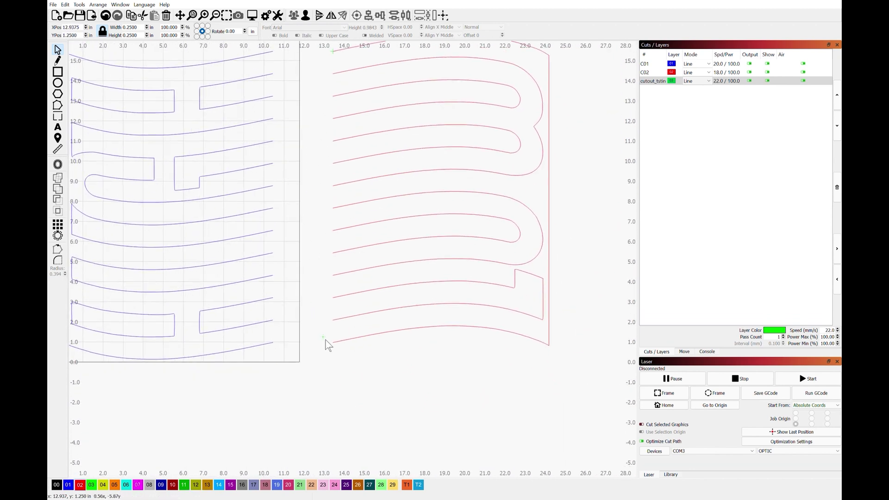
left_click_drag(326, 340, 330, 348)
scroll(330, 348, "up", 5)
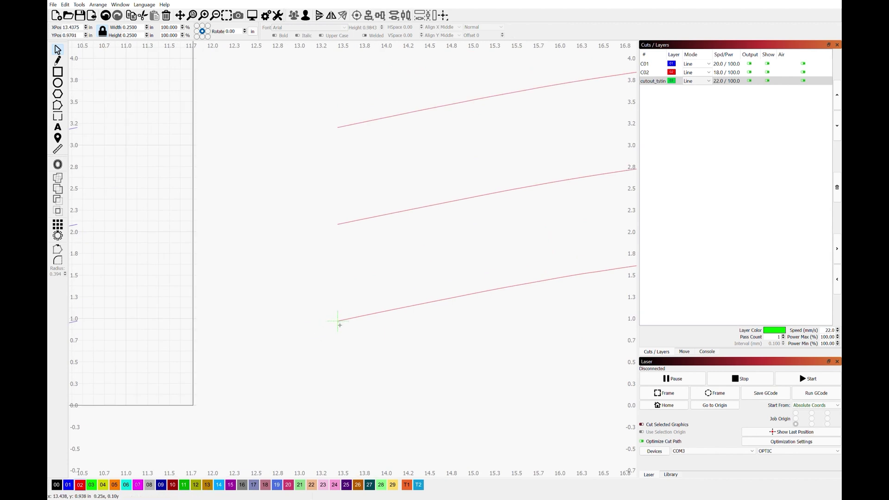
left_click(407, 361)
scroll(333, 326, "up", 2)
scroll(330, 309, "down", 5)
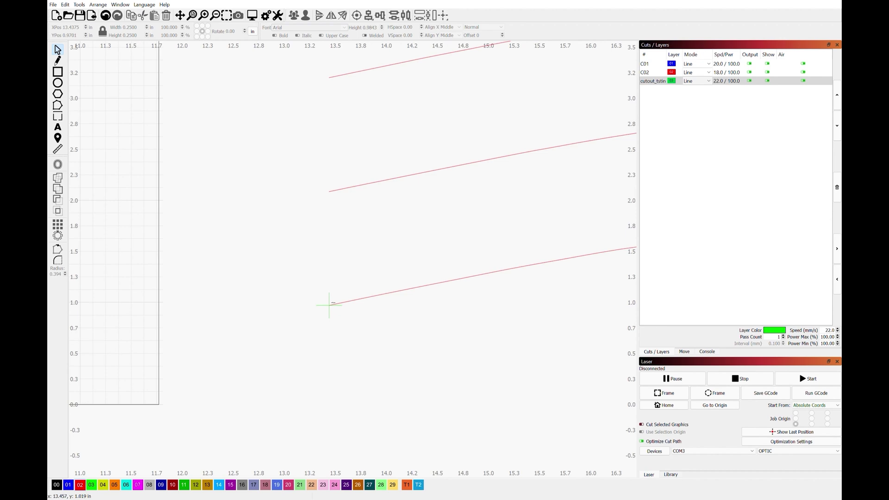
scroll(328, 304, "down", 5)
left_click_drag(312, 274, 340, 314)
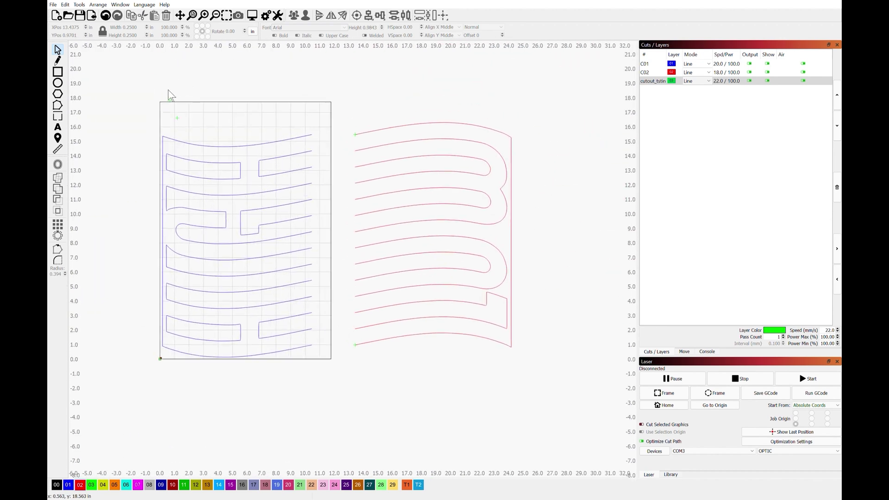
Place one spare target at the blue design's upper-right end, near X 10.44, Y 15.46 in.
left_click_drag(181, 119, 181, 120)
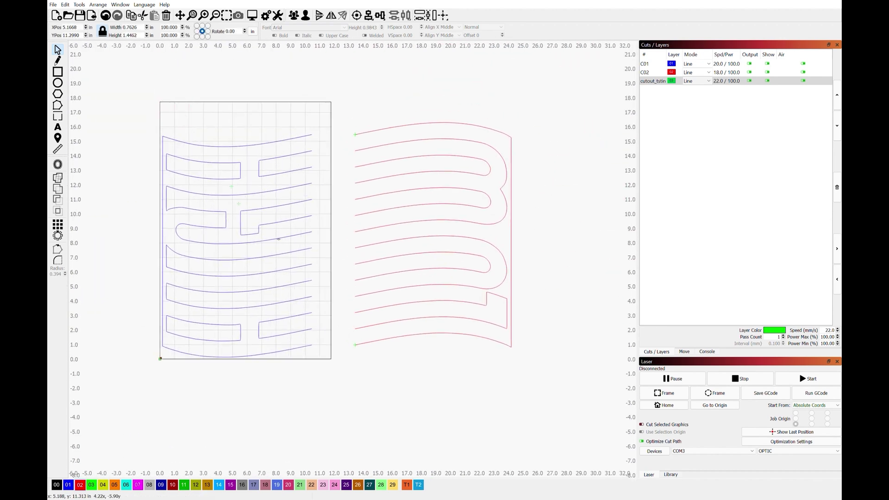
scroll(321, 284, "up", 6)
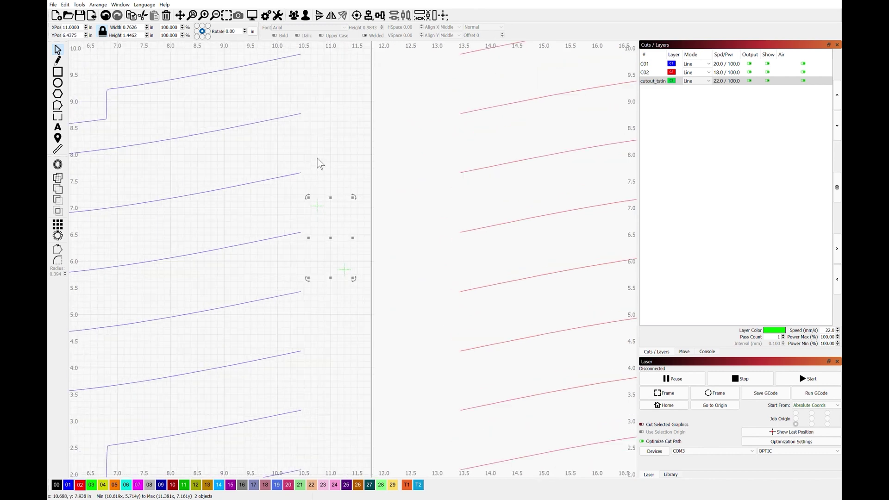
scroll(342, 227, "down", 3)
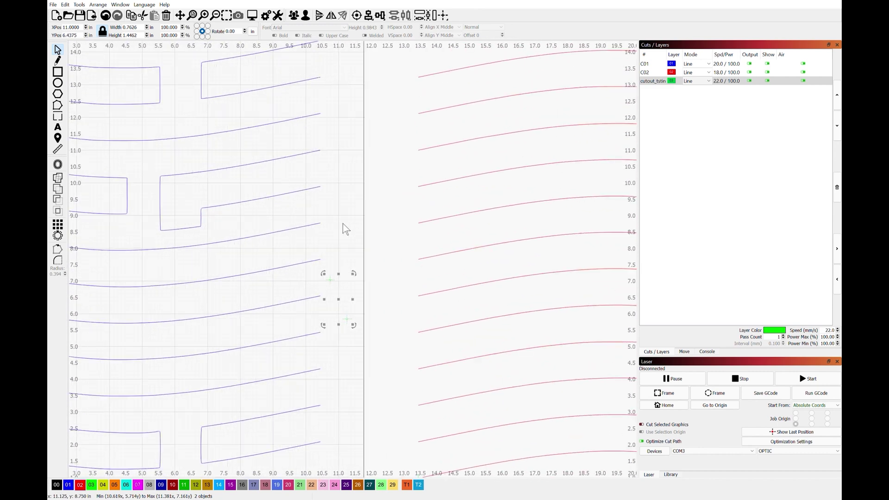
left_click(333, 282)
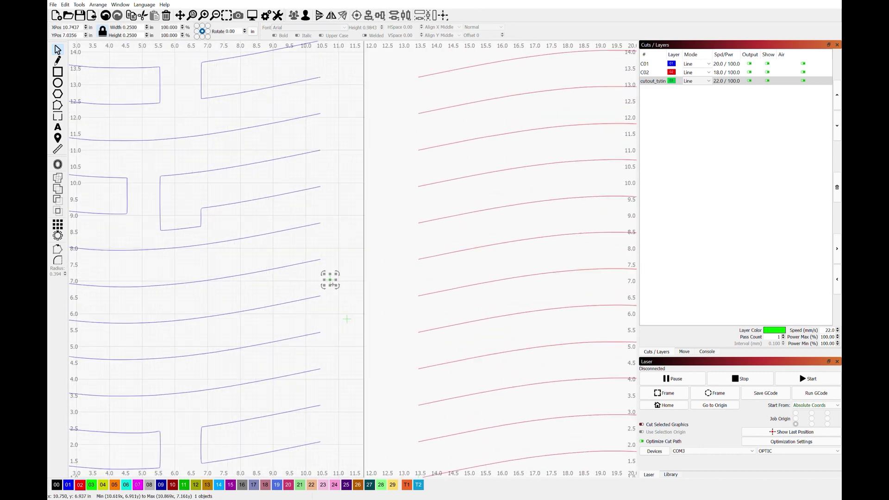
left_click_drag(348, 160, 333, 256)
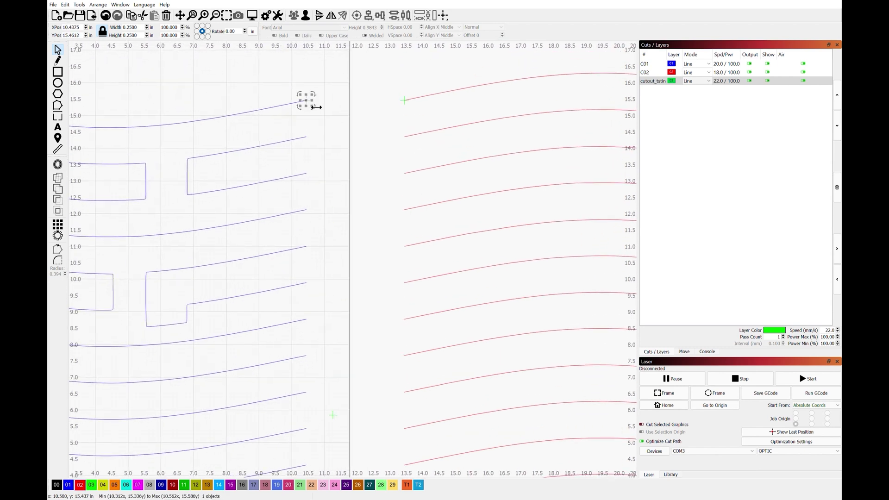
scroll(336, 128, "up", 3)
scroll(336, 128, "down", 2)
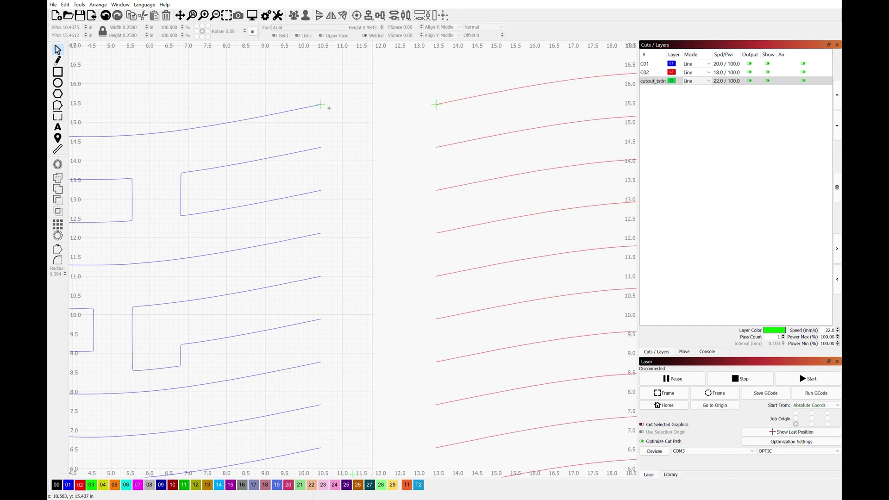
left_click_drag(341, 109, 385, 150)
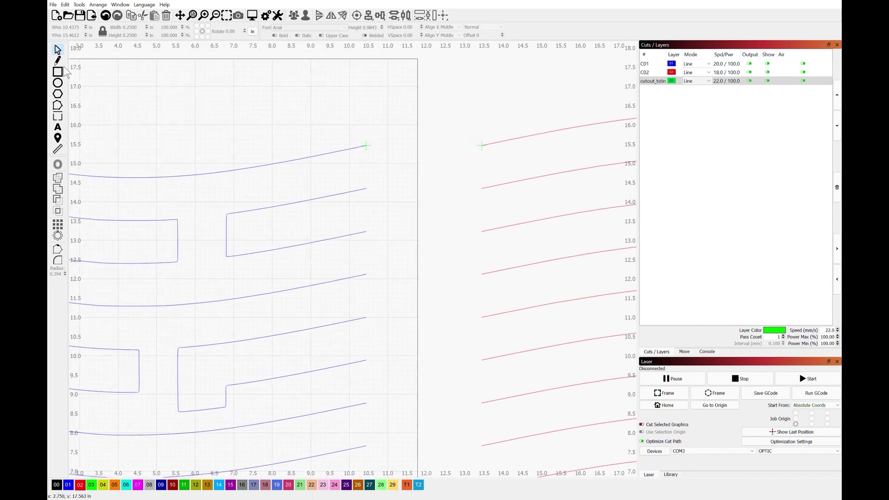
scroll(385, 134, "up", 2)
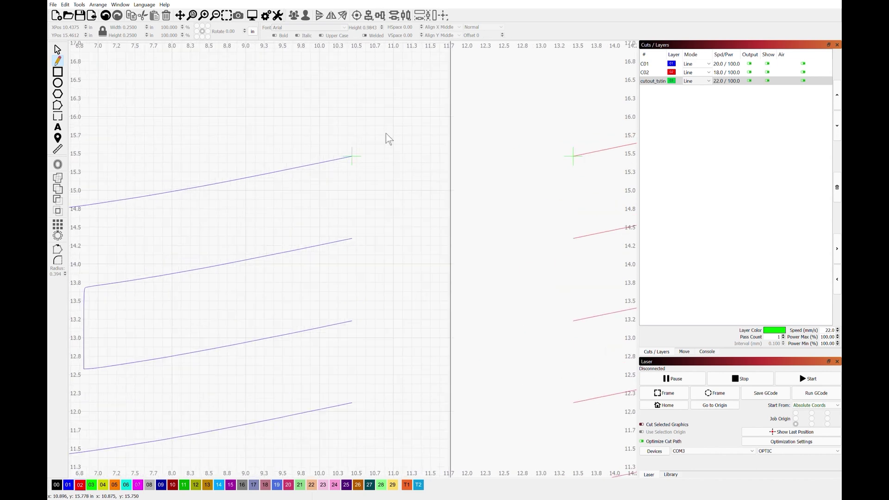
left_click(402, 116)
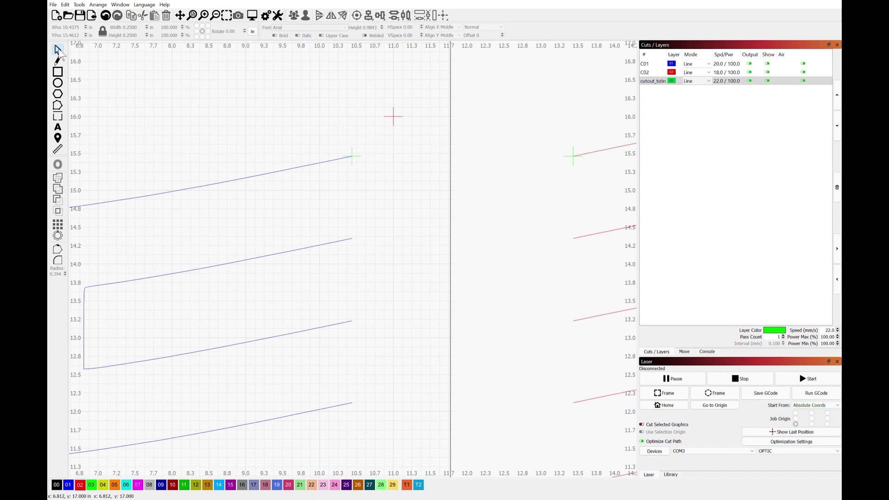
left_click_drag(417, 126, 418, 137)
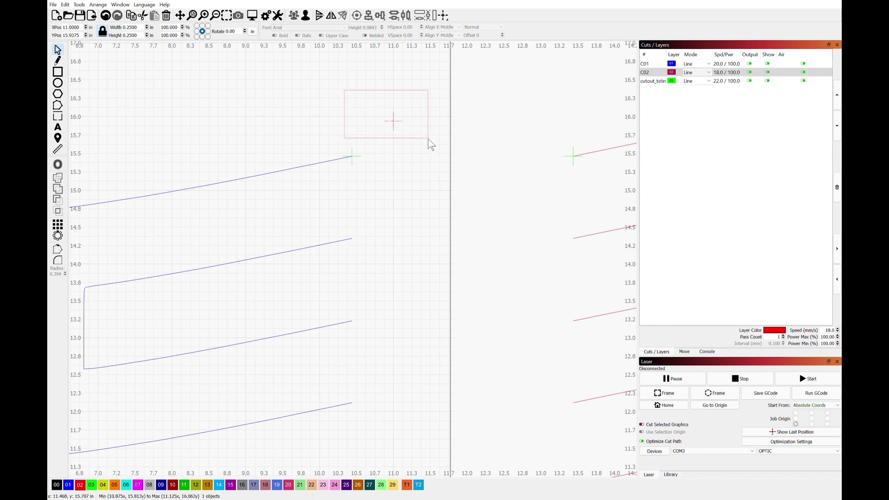
key("Escape")
Select the leftover green target marker for the blue design's lower-right end.
scroll(428, 143, "down", 6)
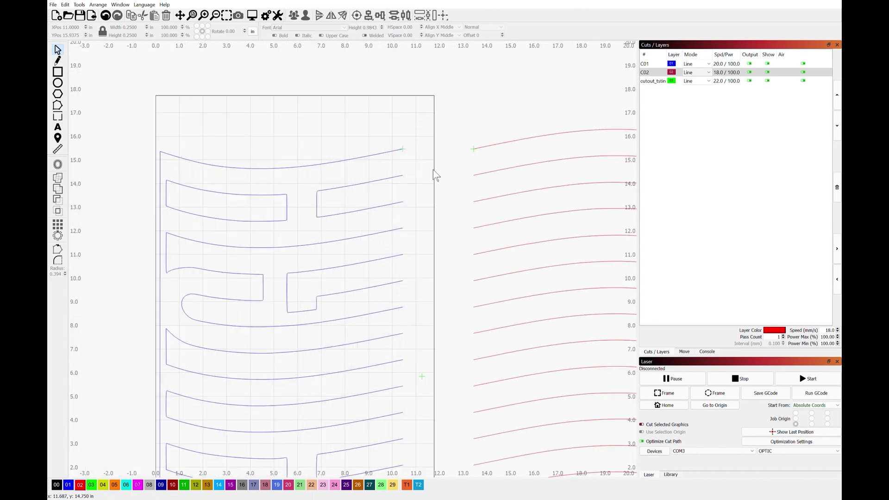
left_click(394, 213)
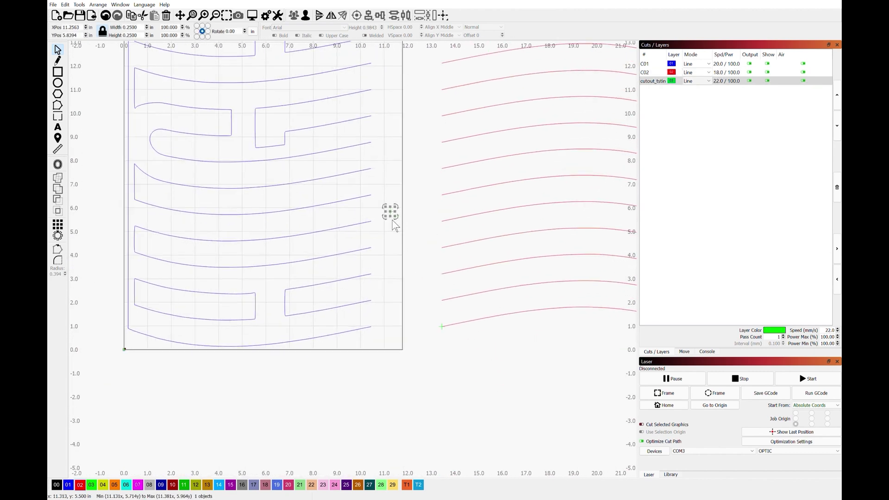
scroll(394, 212, "up", 3)
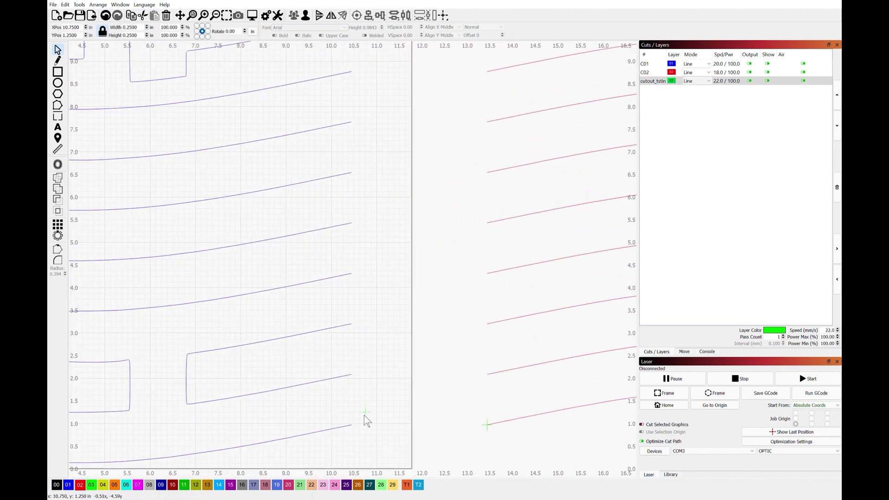
scroll(358, 432, "up", 4)
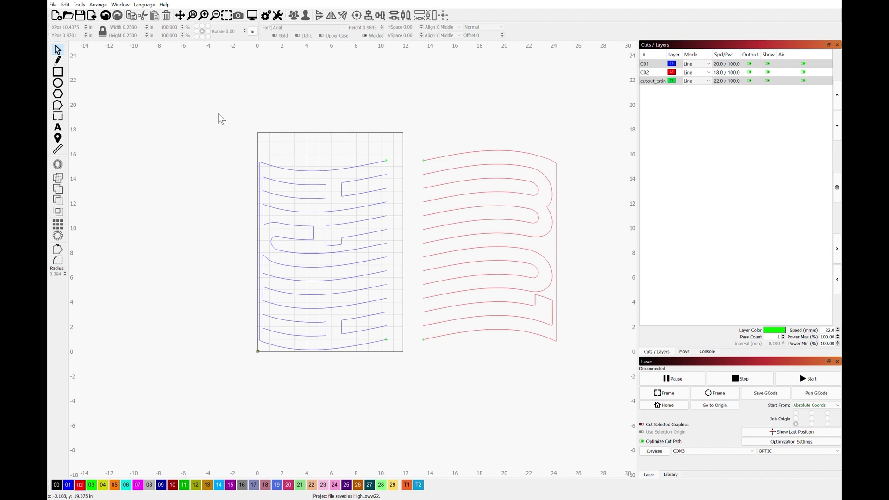
left_click_drag(218, 113, 397, 361)
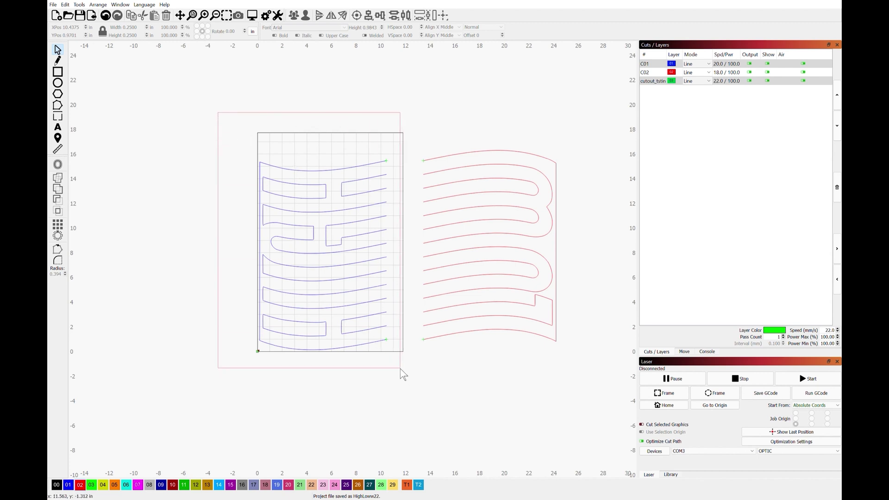
left_click_drag(400, 368, 400, 369)
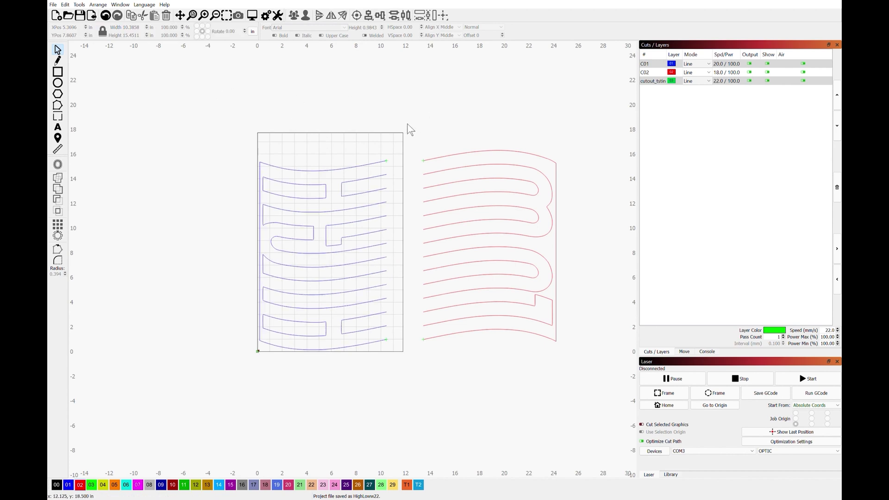
left_click_drag(565, 365, 590, 378)
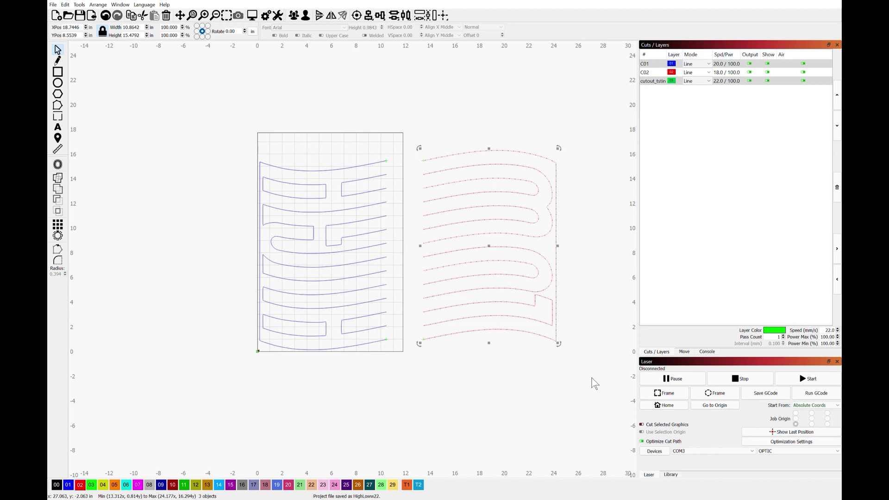
left_click(594, 384)
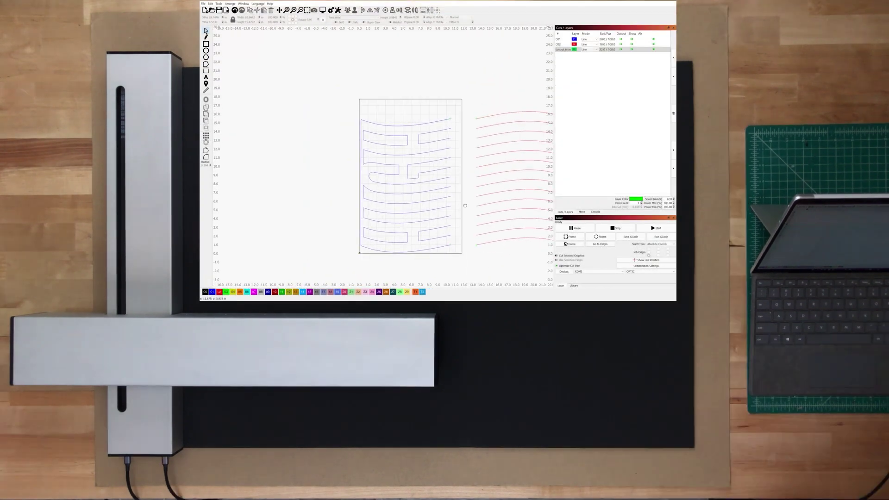
Home the laser head and hide the cutout_tstin target layer and red C02 layer.
left_click(572, 244)
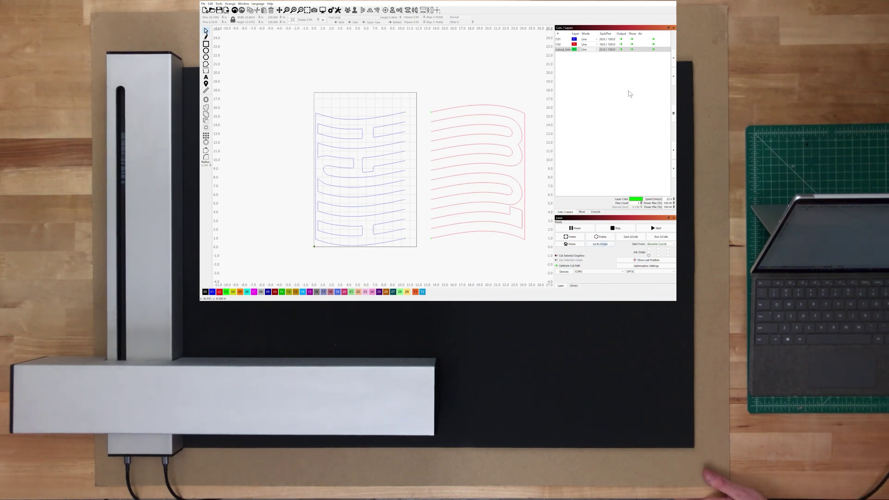
left_click(631, 49)
left_click(632, 44)
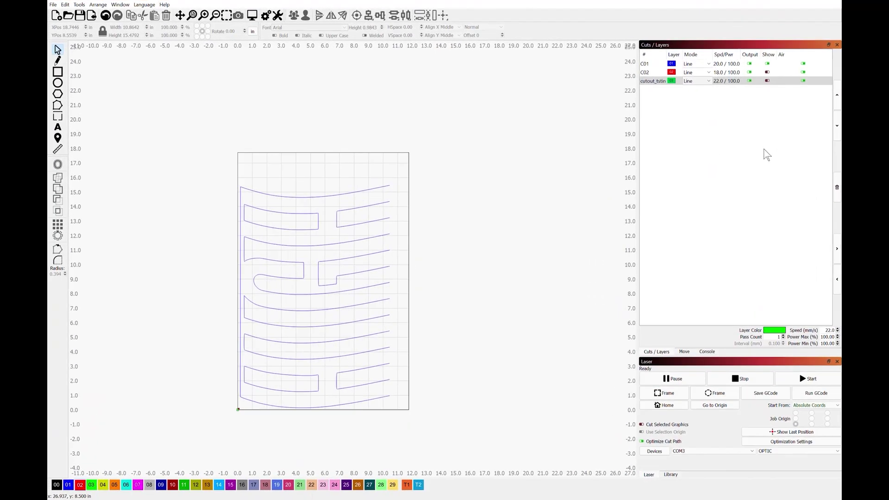
Open the blue C01 layer's cut settings, with speed at 13 mm/s.
left_click(729, 66)
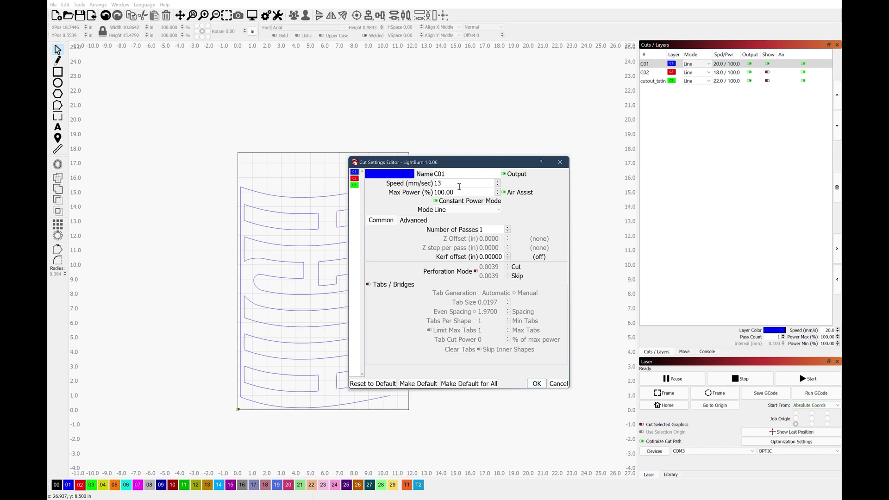
Enable Start pause Cut Through for layer C01 and apply its 13 mm/s, 100% settings.
left_click(413, 221)
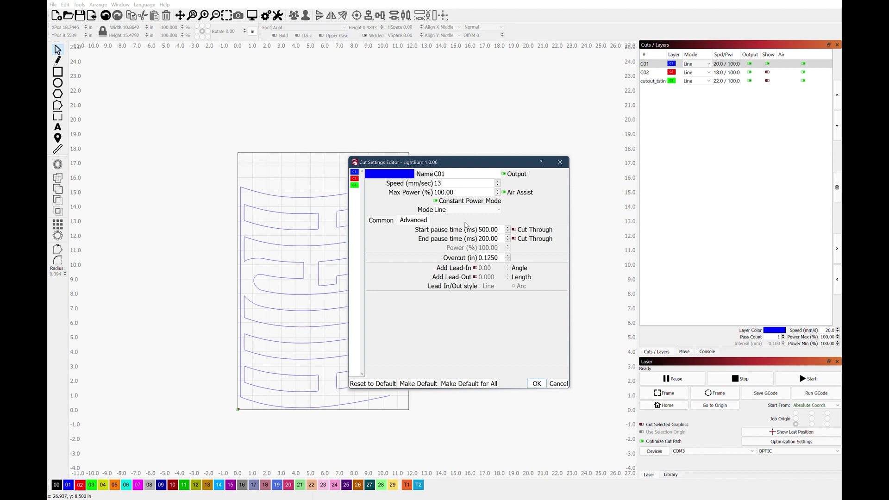
left_click(514, 230)
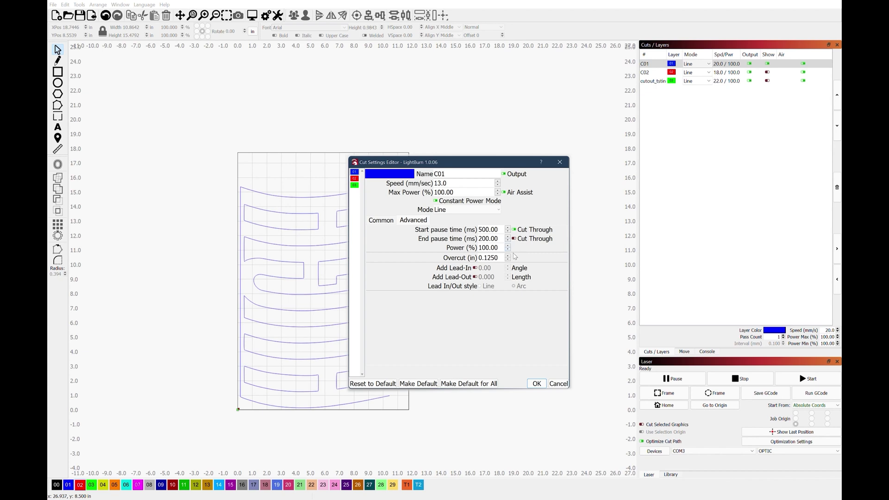
left_click(388, 223)
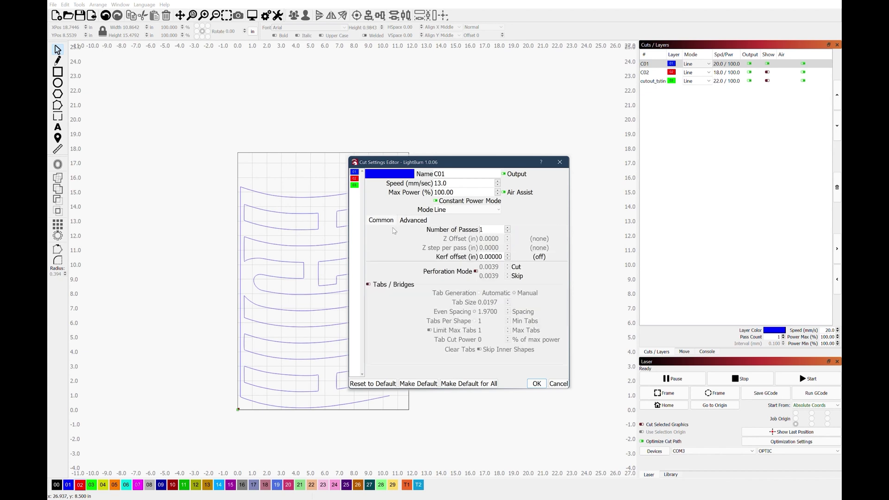
left_click(537, 385)
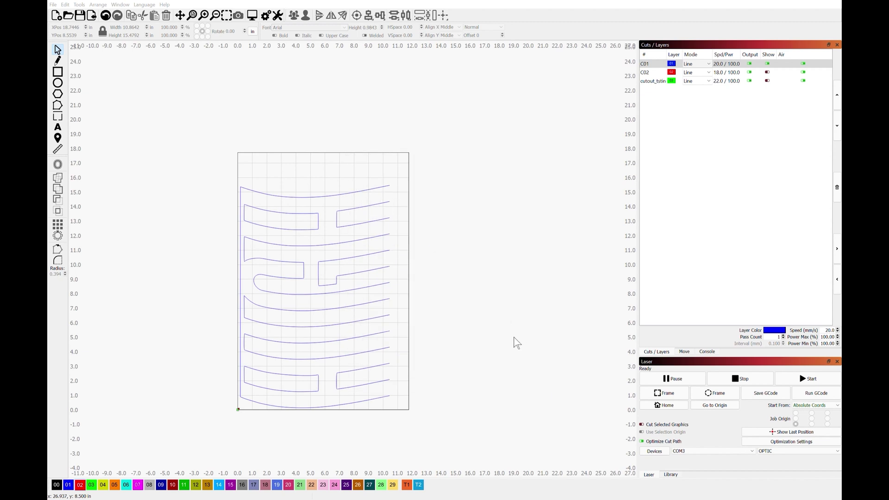
Browse the Foamcore (Black) 0.2362in entry in an enlarged material library.
left_click(671, 476)
left_click_drag(734, 351, 734, 178)
left_click(645, 265)
left_click(641, 263)
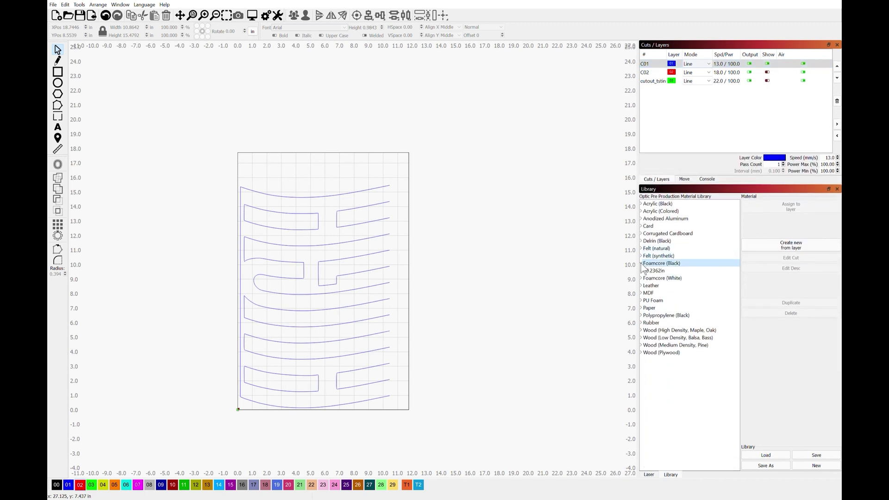
left_click(644, 271)
left_click(644, 271)
left_click(641, 264)
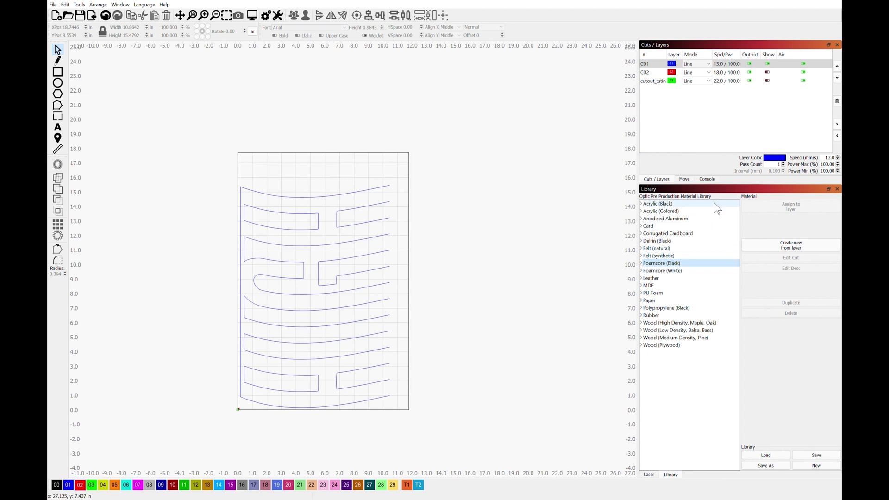
Preview the blue cut job: 163 in of cutting, 5:22 total time.
left_click_drag(725, 189, 731, 303)
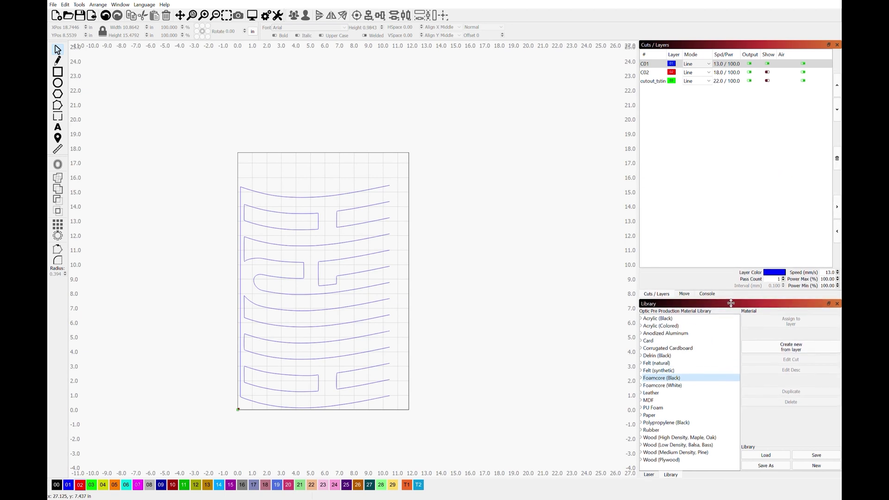
left_click(253, 16)
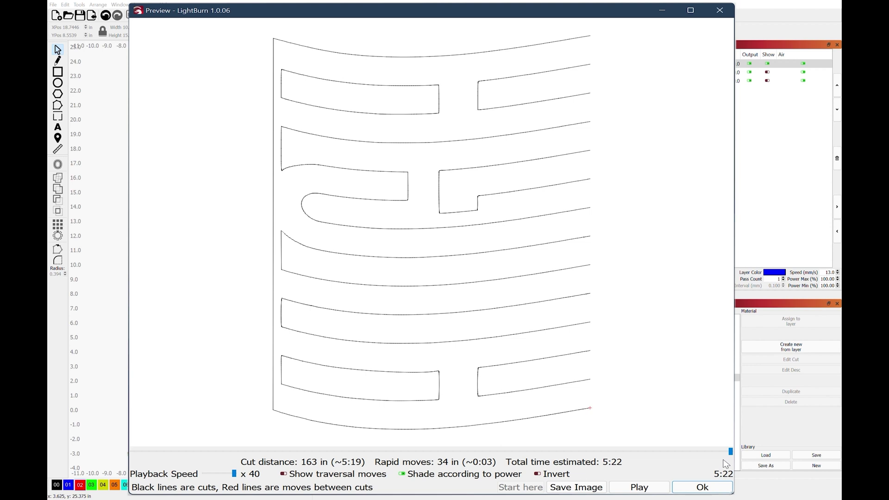
left_click_drag(730, 451, 132, 451)
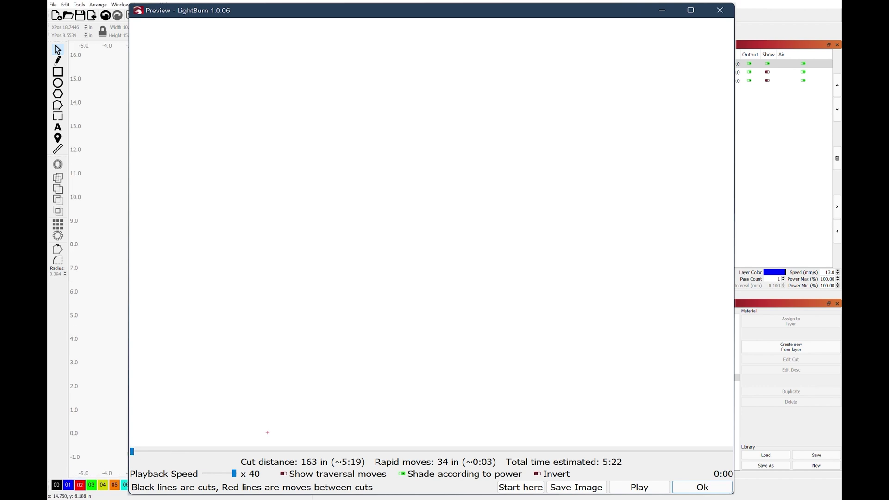
Close the preview and bring up the laser movement controls.
left_click(687, 486)
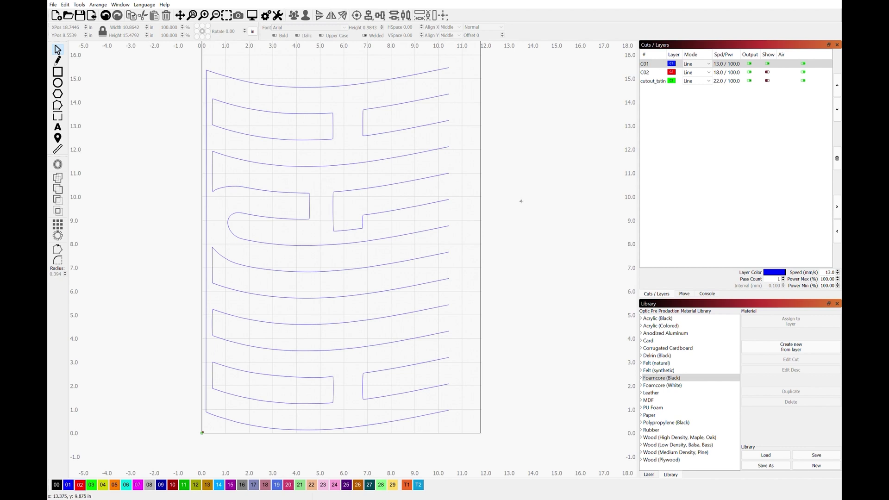
left_click(685, 293)
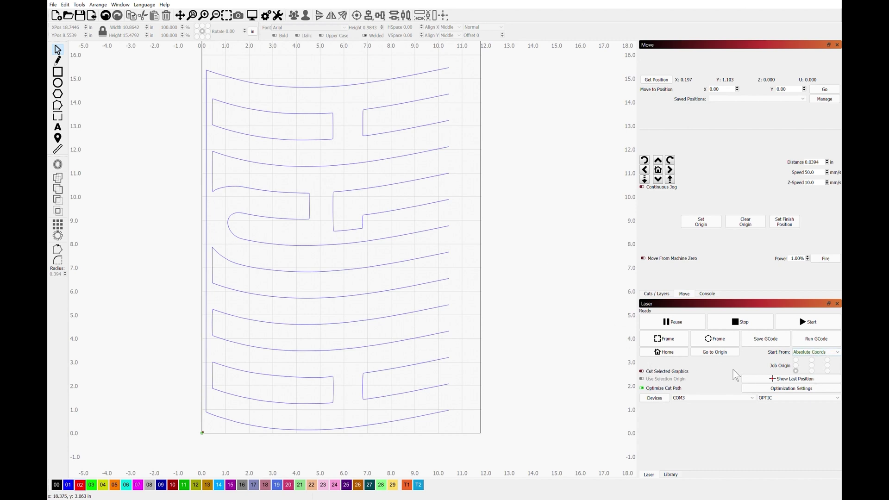
scroll(524, 251, "up", 1)
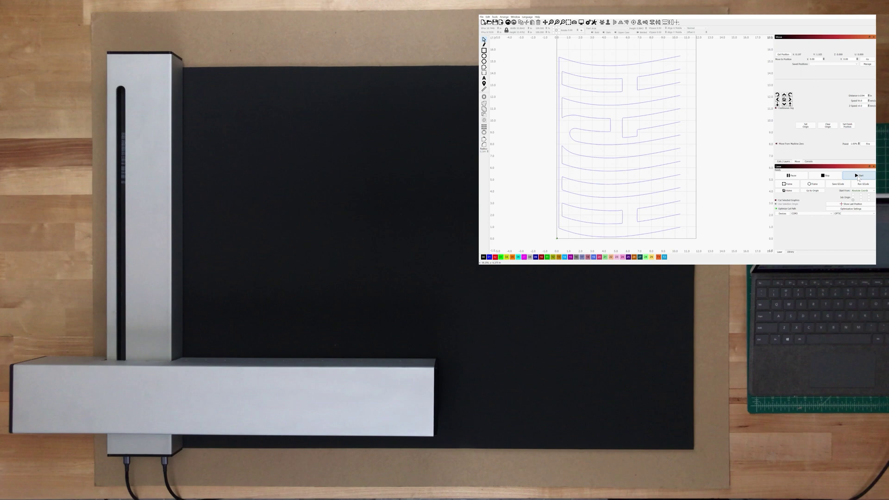
Run the blue cut job on the laser.
left_click(858, 176)
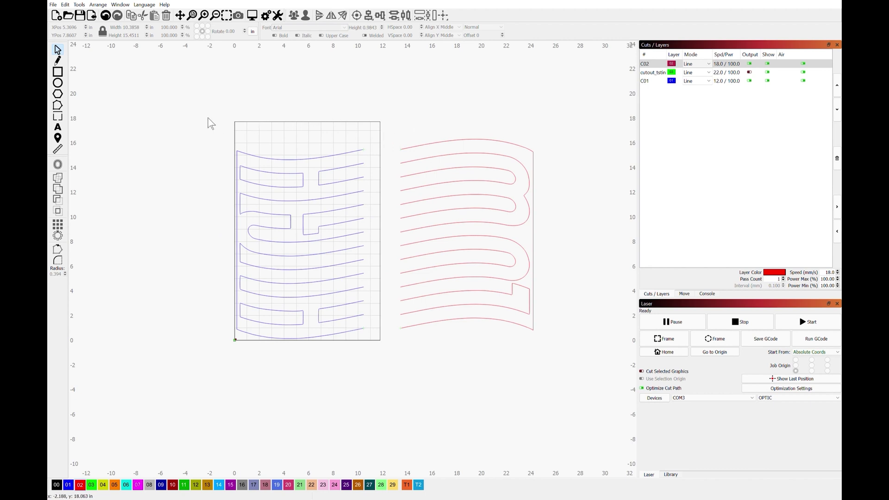
Shift both halves left until the red half sits on the sheet, then select the blue shapes.
left_click_drag(193, 111, 570, 367)
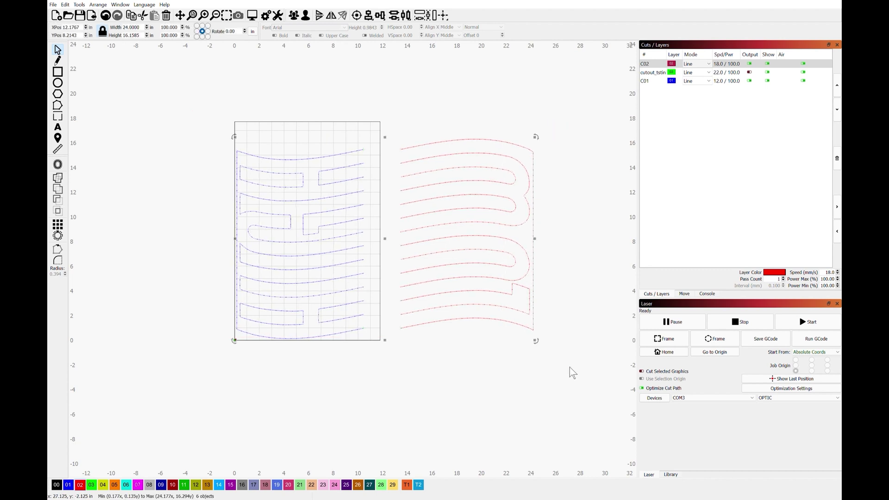
key("Left")
key("Left")
key("Left")
key("Left")
key("Left")
key("Left")
key("Left")
key("Left")
key("Left")
key("Left")
key("Left")
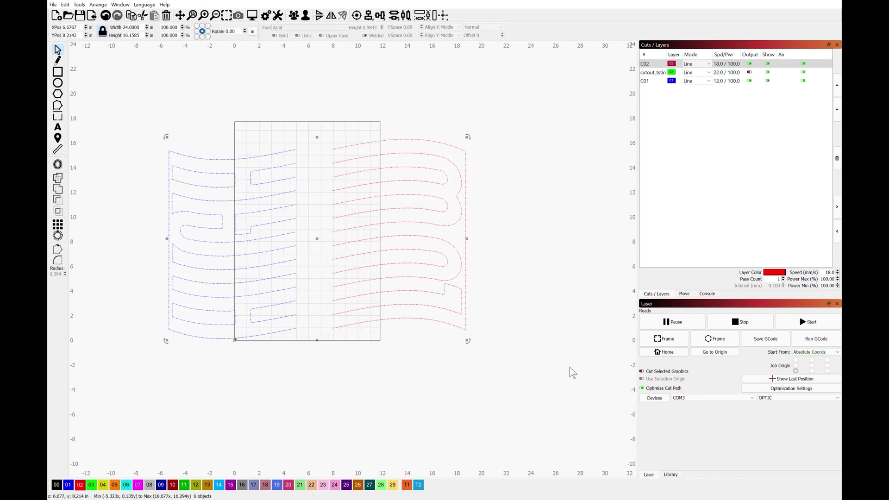
key("Left")
key("Left")
key("Left")
key("Left")
key("Left")
key("Left")
key("Left")
key("Left")
key("Left")
key("Left")
key("Left")
key("Left")
key("Left")
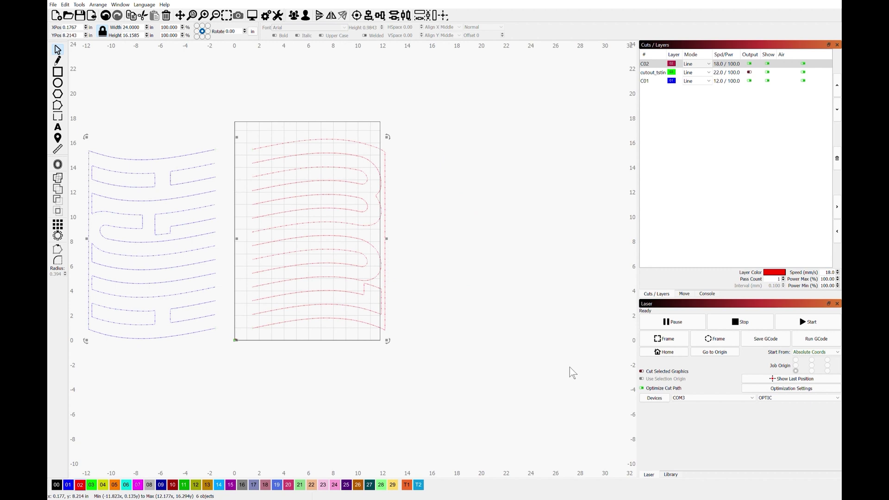
key("Left")
key("Left")
key("Left")
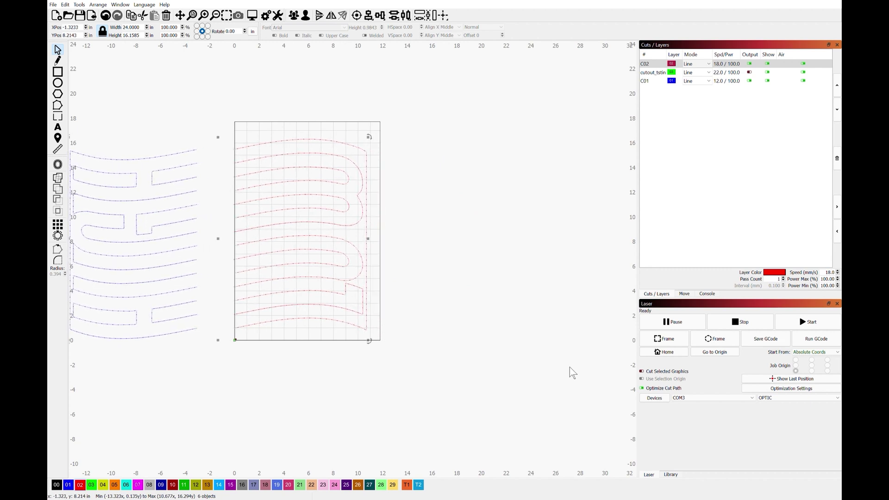
key("Right")
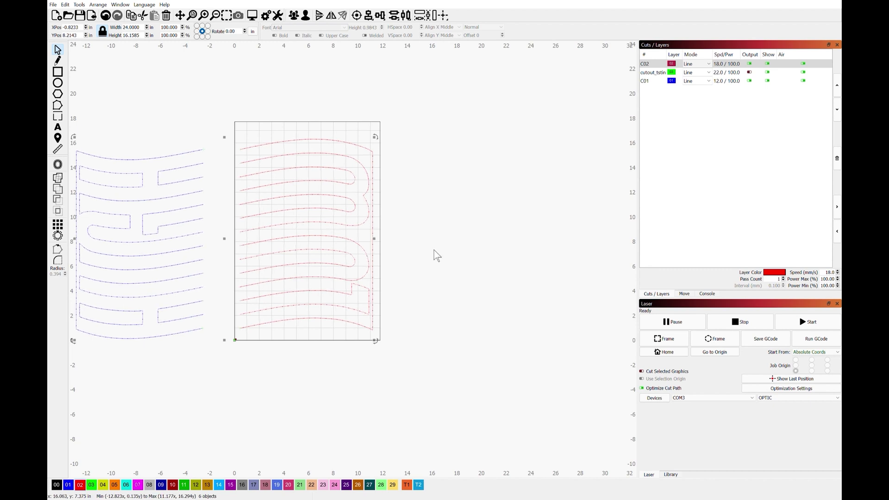
left_click(184, 87)
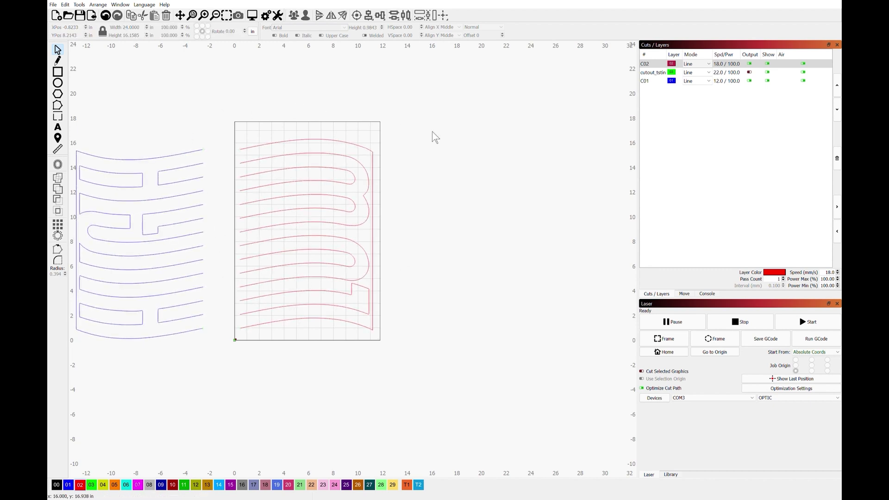
left_click_drag(435, 138, 549, 138)
left_click_drag(129, 114, 300, 371)
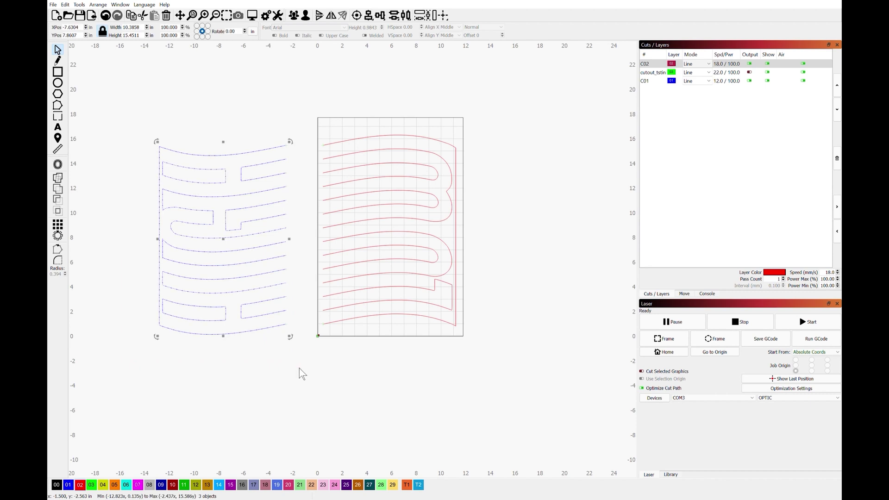
Hide the blue C01 layer and select the red cut paths.
left_click(767, 81)
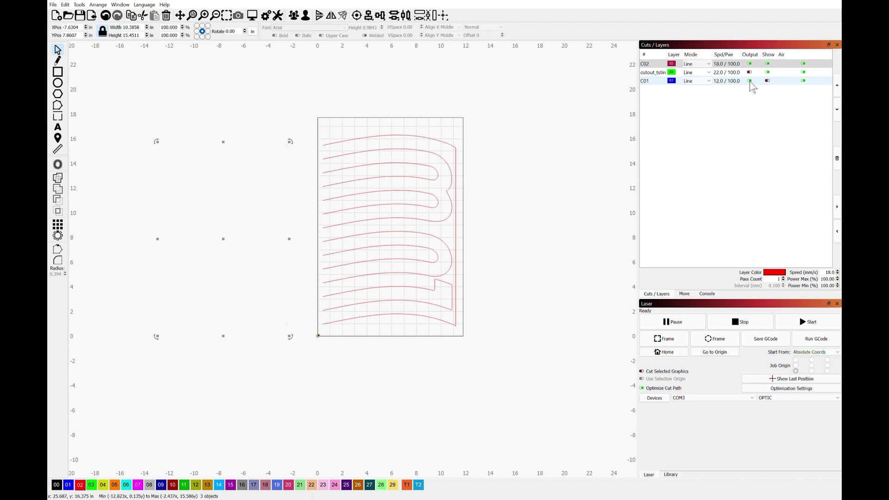
left_click(533, 170)
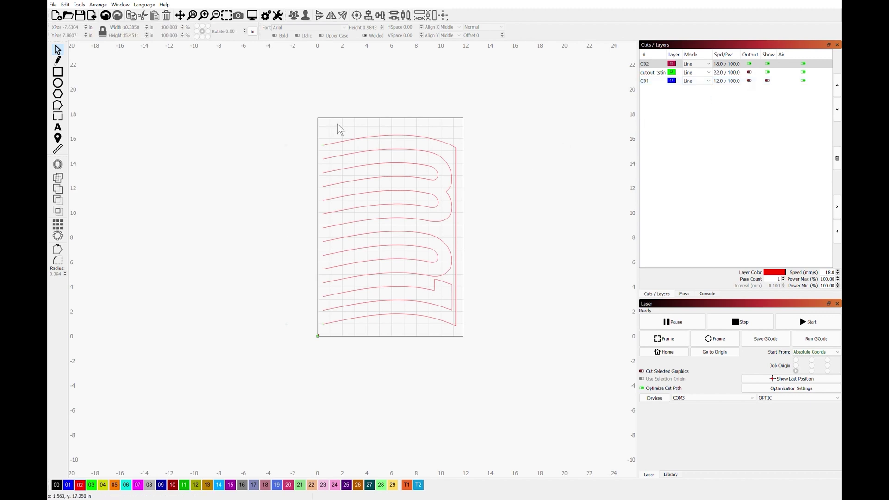
left_click_drag(310, 123, 504, 355)
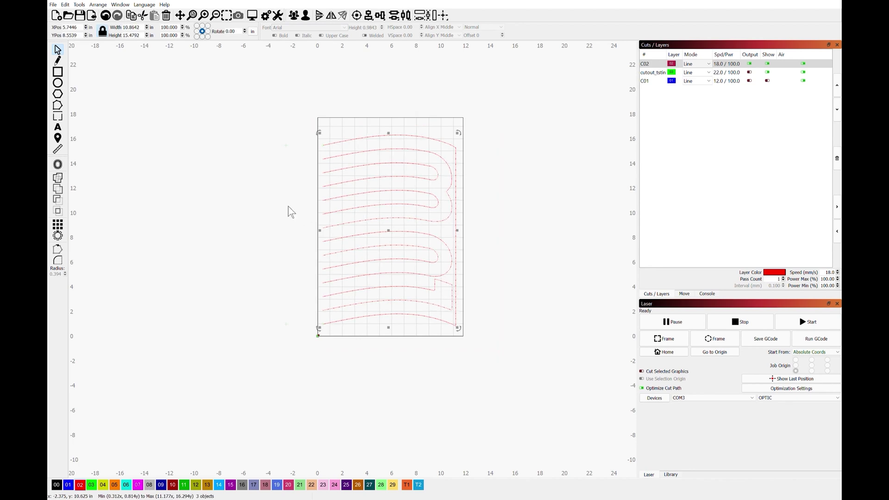
Inspect the red design's lower-left start point up close, then show the jog controls.
scroll(304, 235, "up", 3)
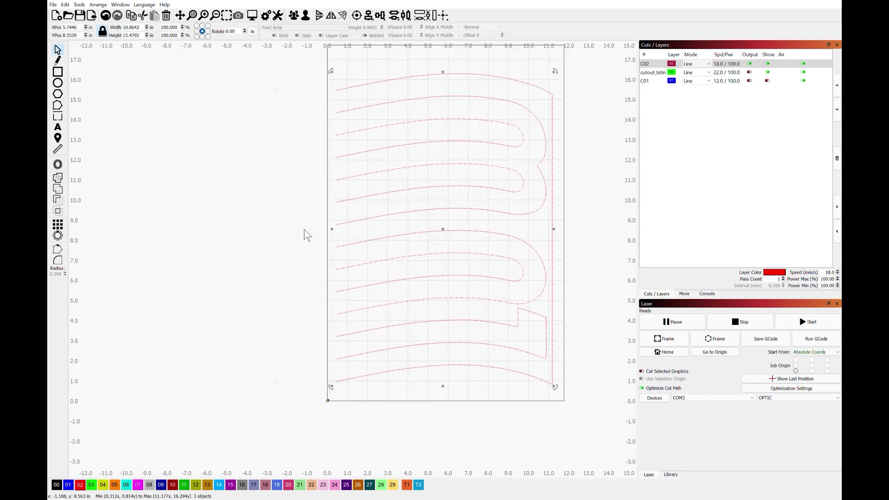
scroll(308, 235, "up", 2)
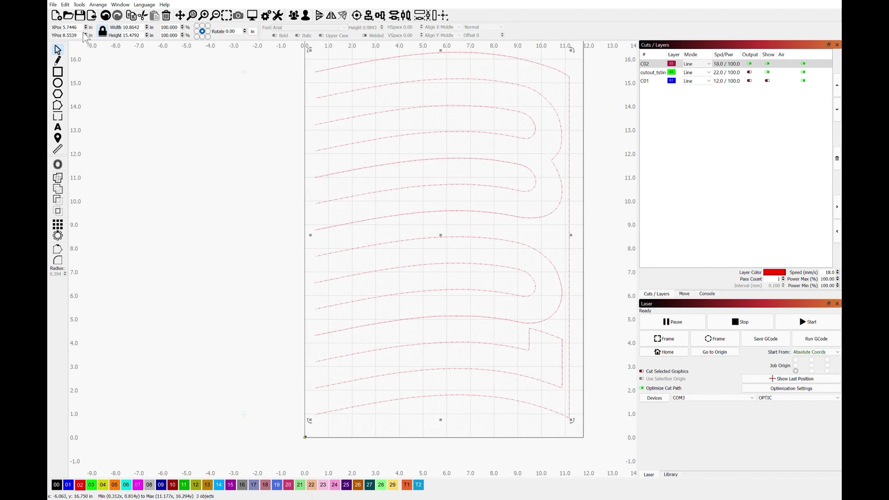
scroll(86, 31, "down", 5)
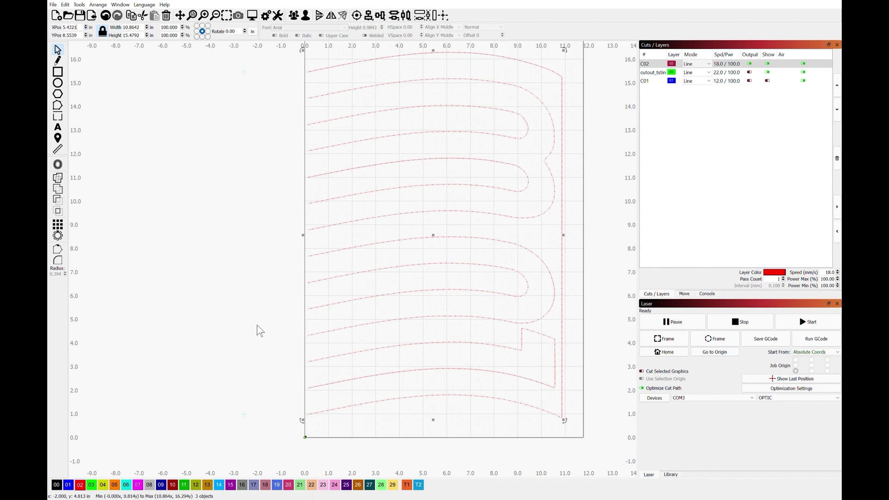
scroll(318, 422, "up", 8)
scroll(317, 414, "up", 5)
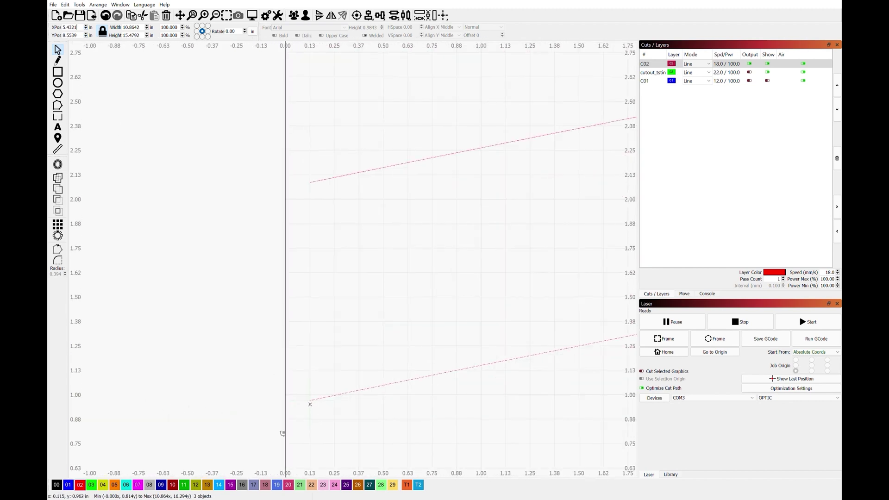
scroll(276, 386, "up", 1)
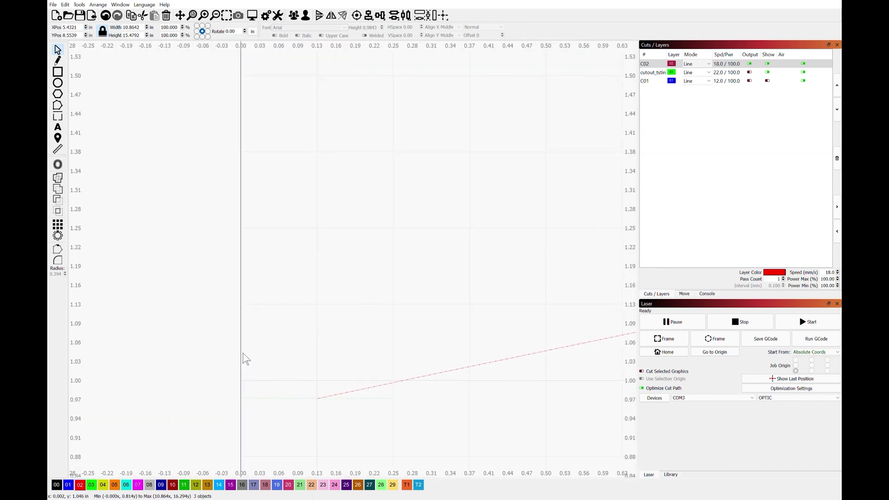
scroll(245, 359, "up", 2)
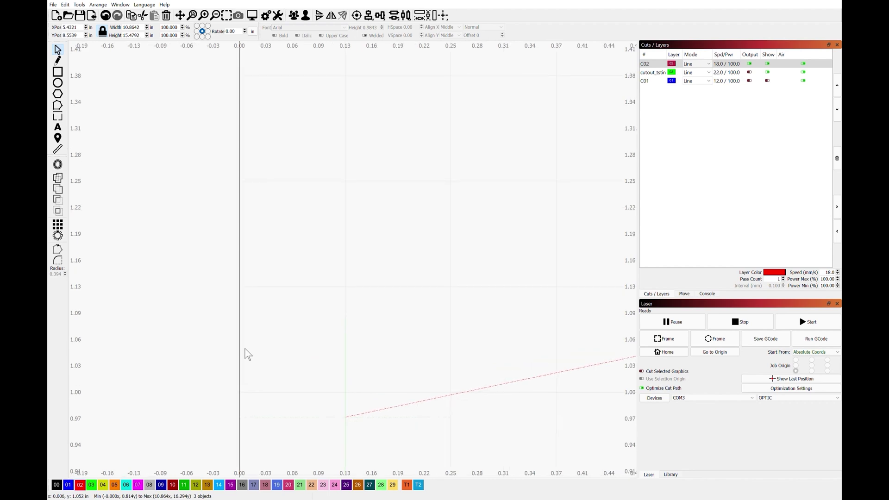
scroll(247, 351, "down", 8)
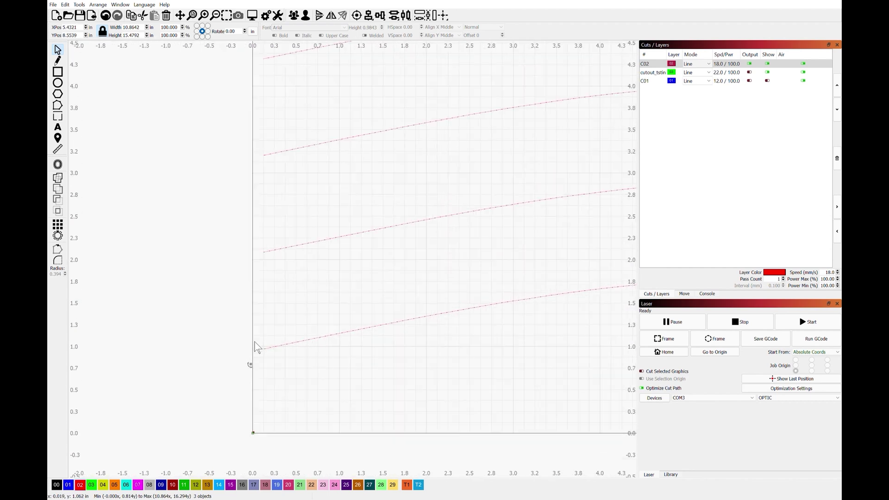
scroll(256, 346, "down", 5)
left_click_drag(314, 374, 293, 432)
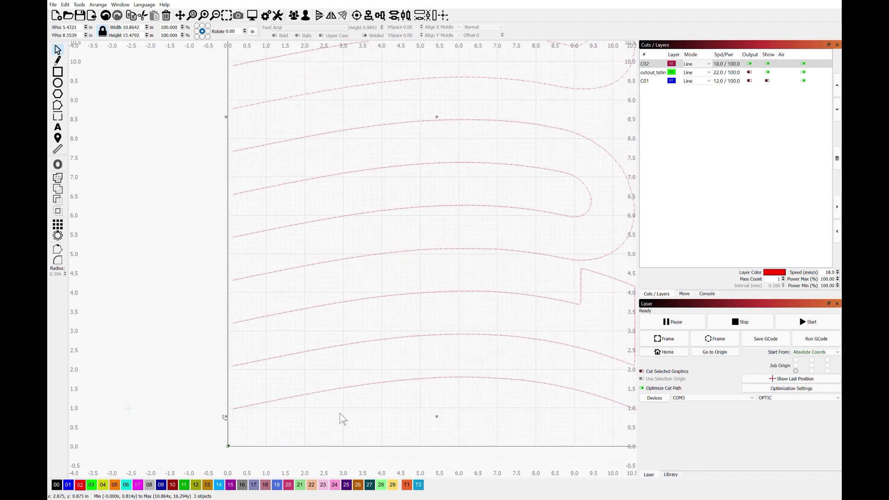
scroll(338, 425, "down", 4)
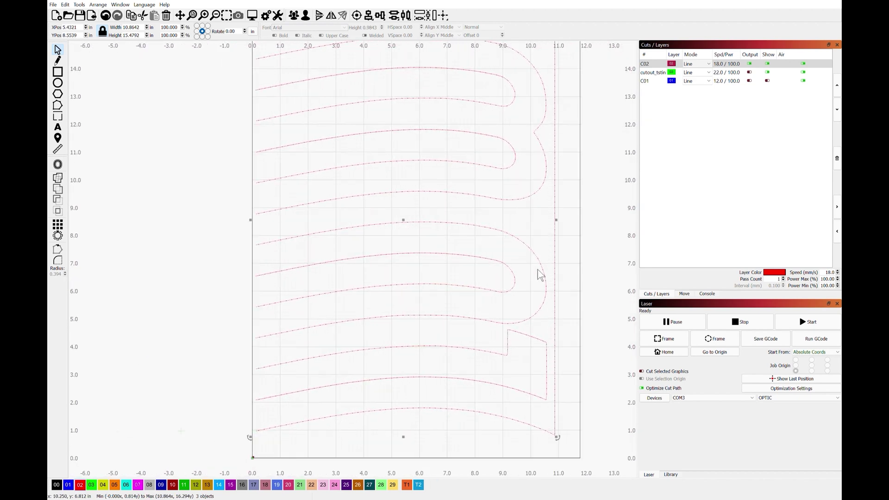
scroll(538, 274, "down", 3)
left_click(685, 294)
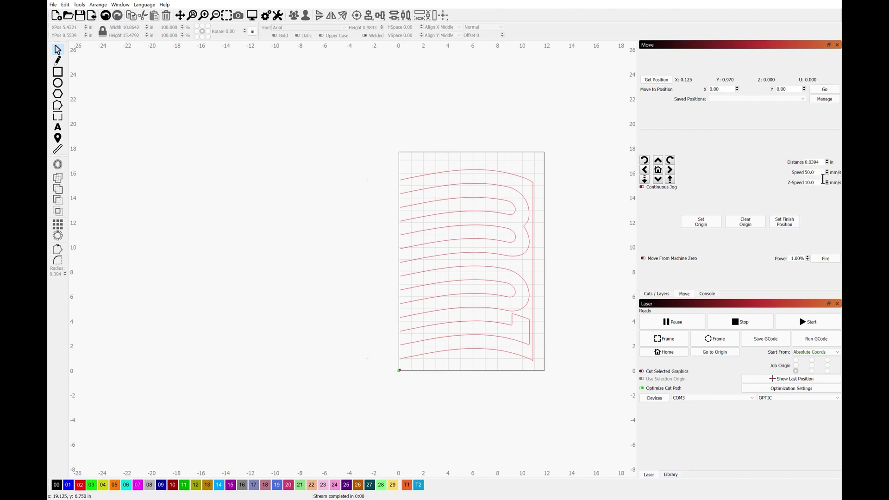
scroll(396, 408, "up", 6)
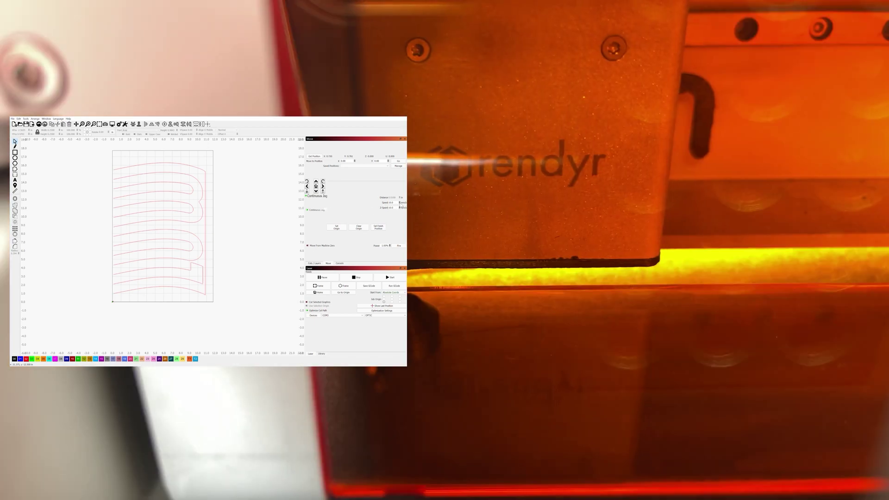
Set fine jogging to 5.0 mm/s speed and 0.0100 in distance.
left_click(400, 203)
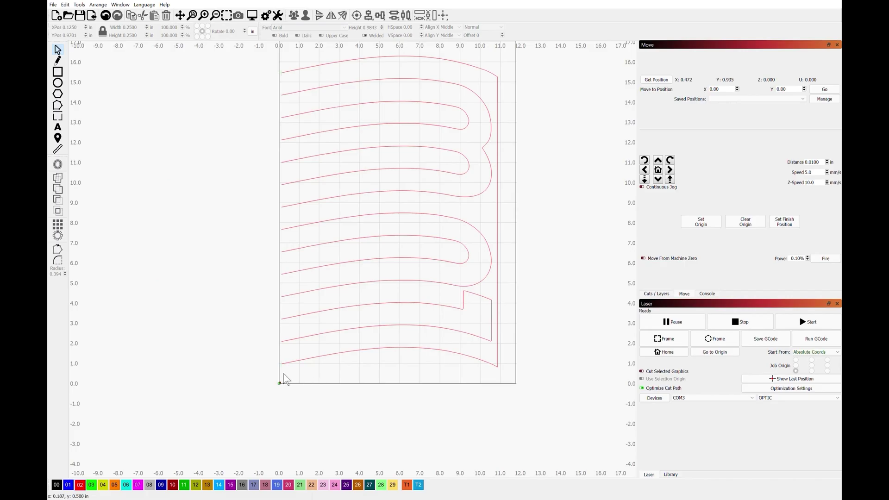
Make the small lower-left mark the first Print and Cut target.
scroll(287, 372, "up", 6)
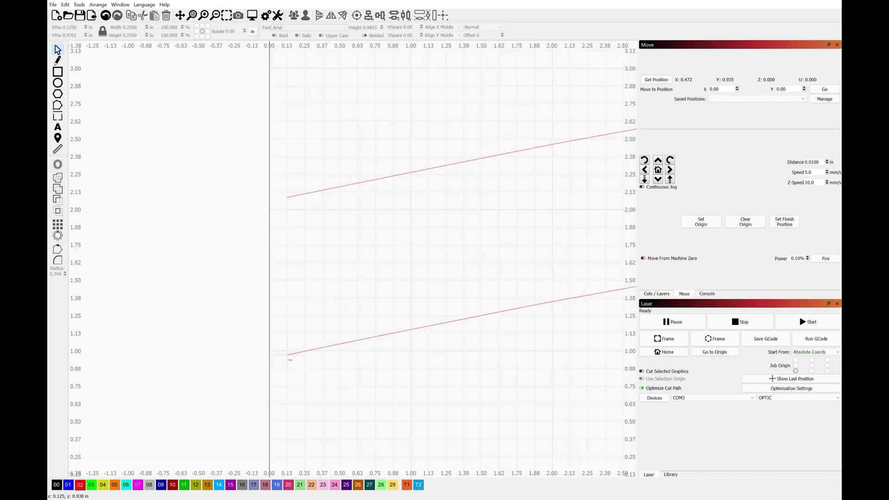
scroll(289, 360, "down", 3)
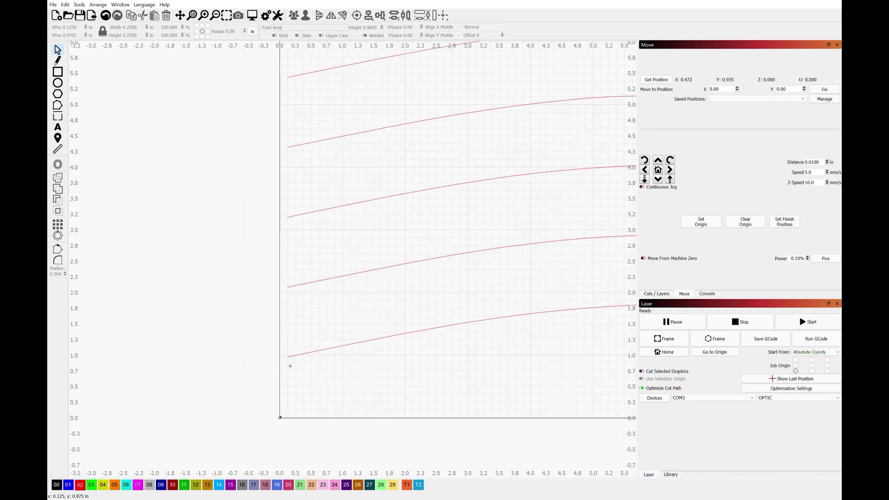
scroll(291, 366, "up", 4)
left_click(285, 357)
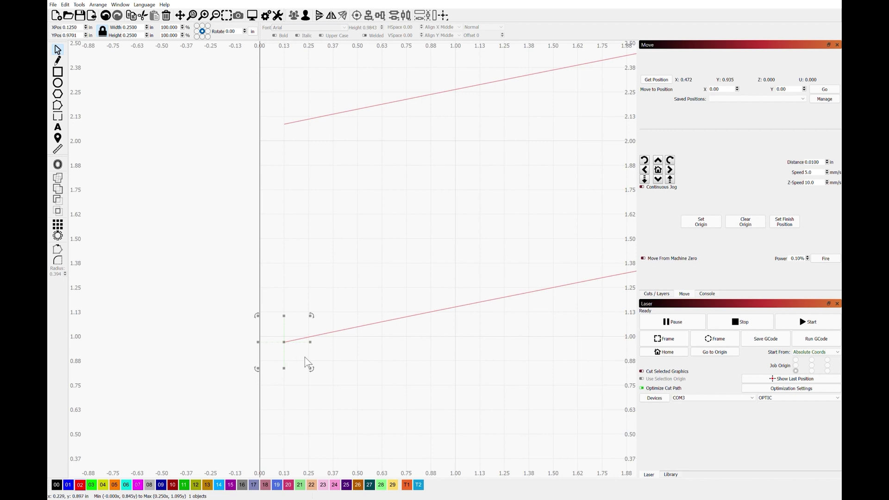
left_click(79, 4)
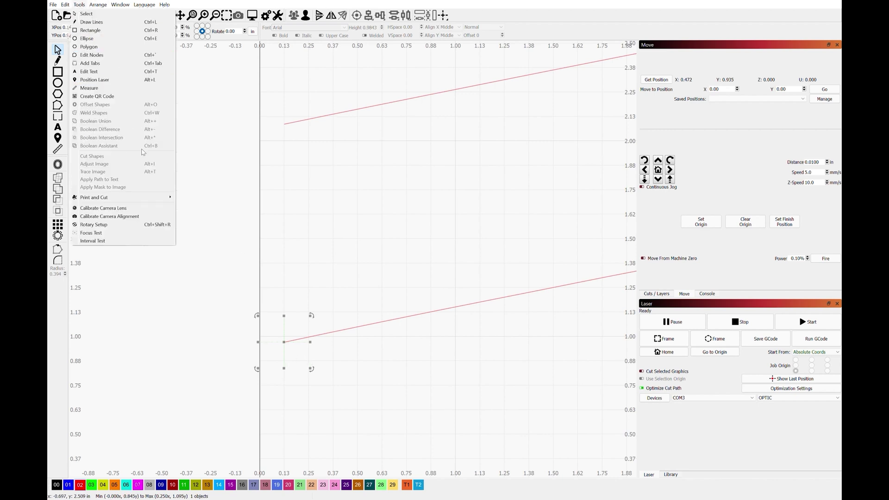
mouse_move(153, 198)
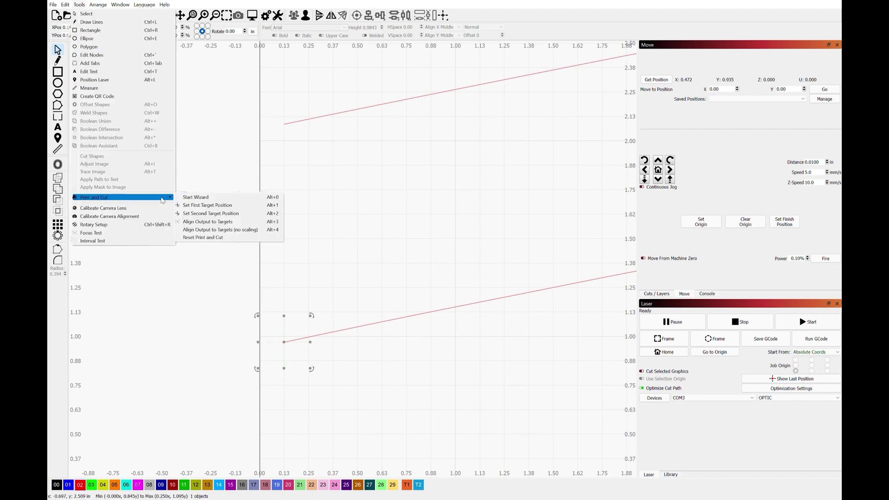
left_click(186, 198)
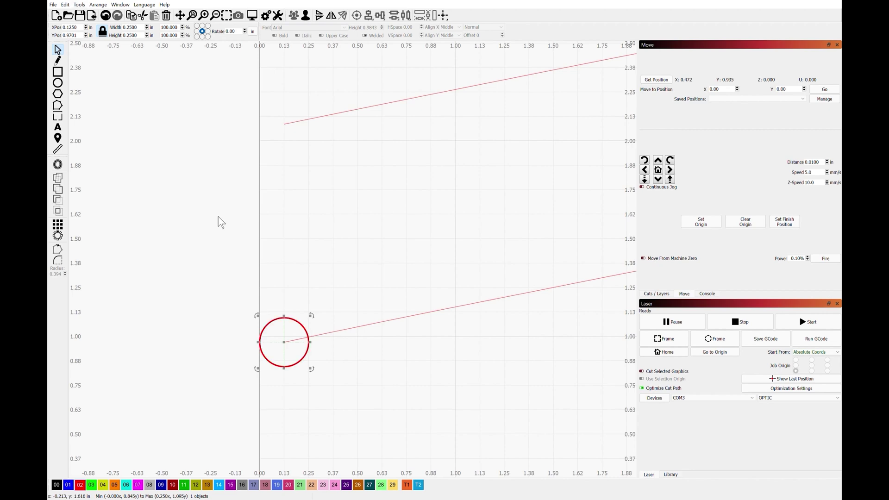
Position the laser head on the upper-left target mark at X 0.390, Y 15.440.
scroll(332, 230, "down", 6)
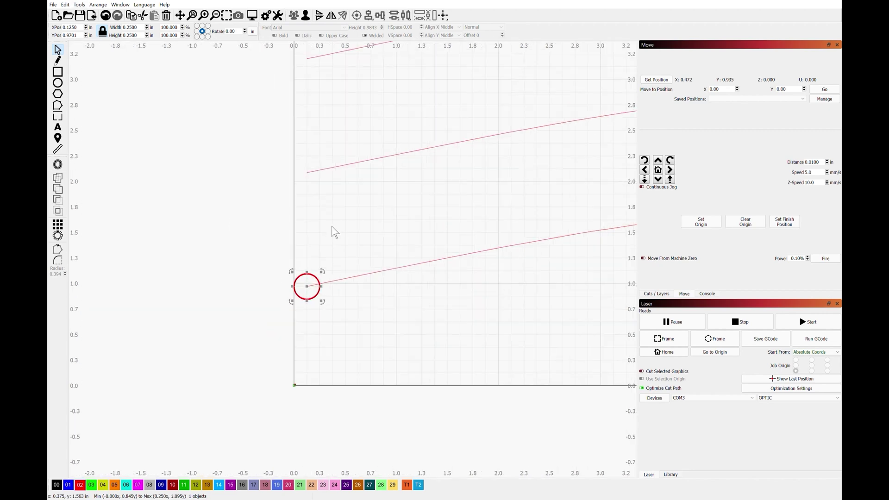
scroll(334, 272, "down", 3)
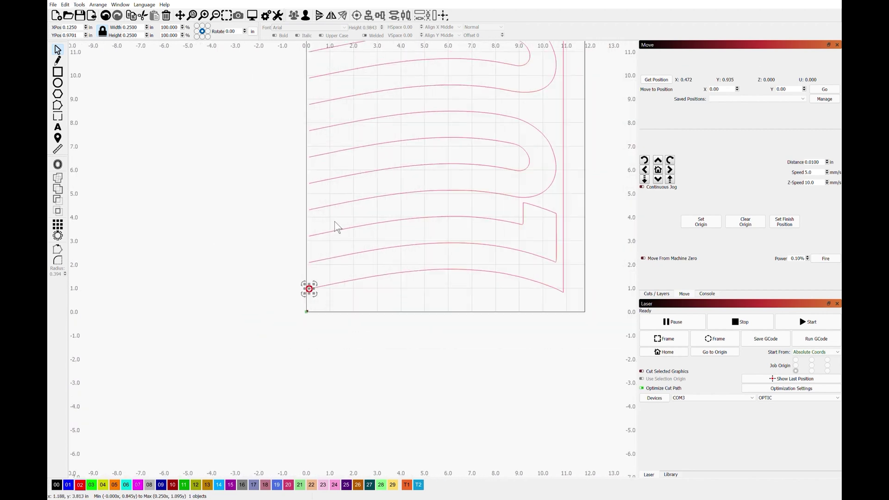
scroll(334, 225, "down", 3)
scroll(313, 161, "up", 3)
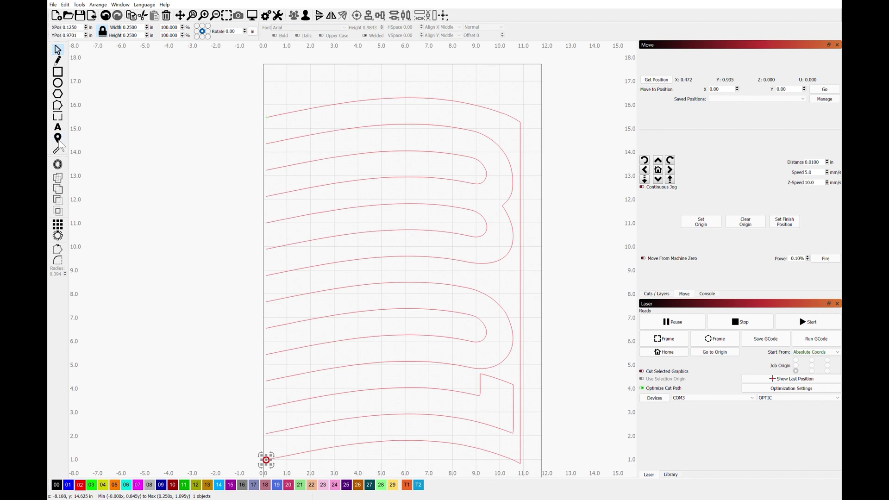
left_click(58, 139)
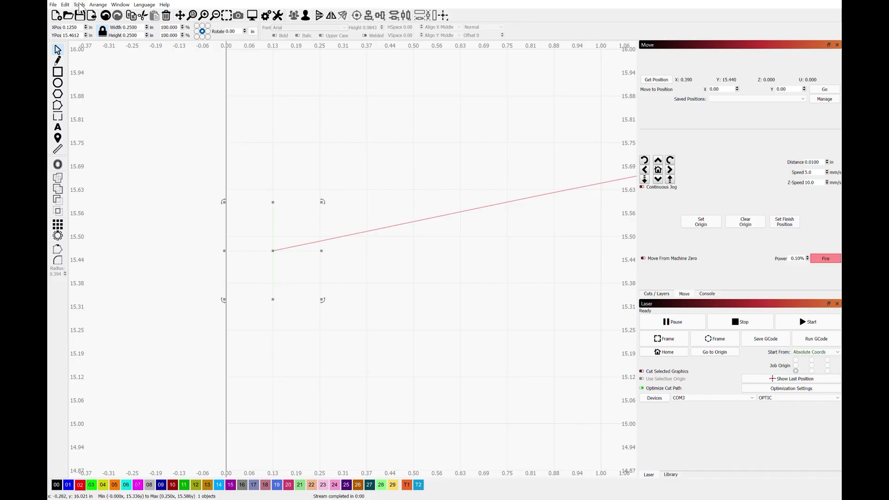
Set the top mark as the second Print and Cut target position.
left_click(80, 6)
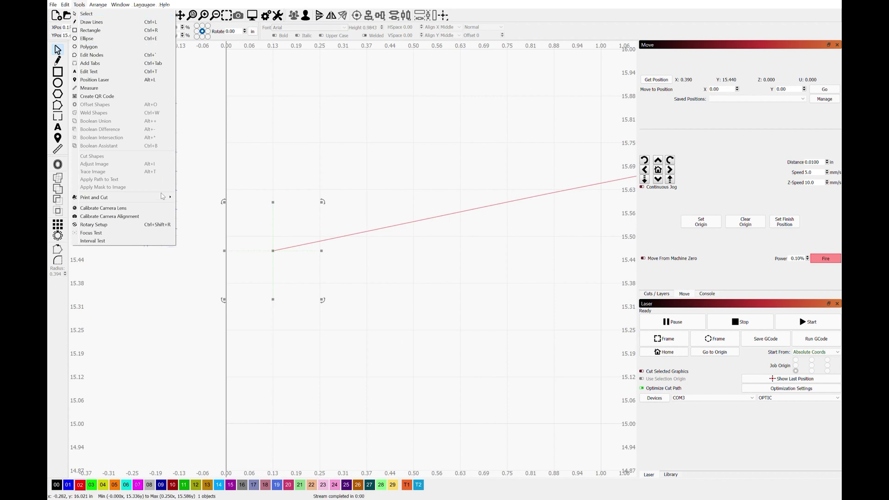
mouse_move(163, 198)
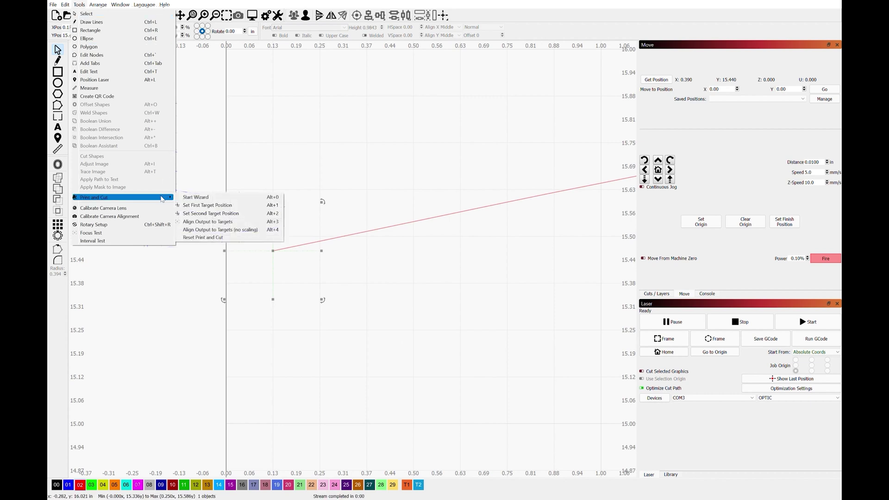
left_click(200, 216)
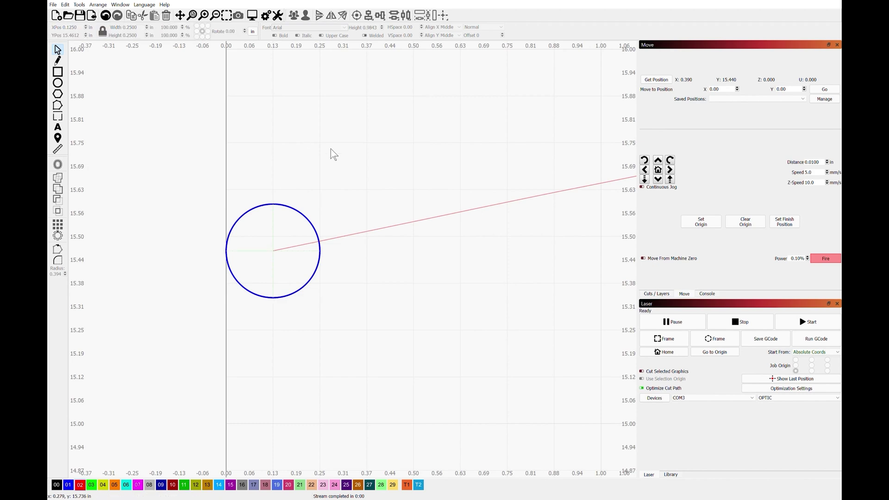
scroll(334, 149, "down", 10)
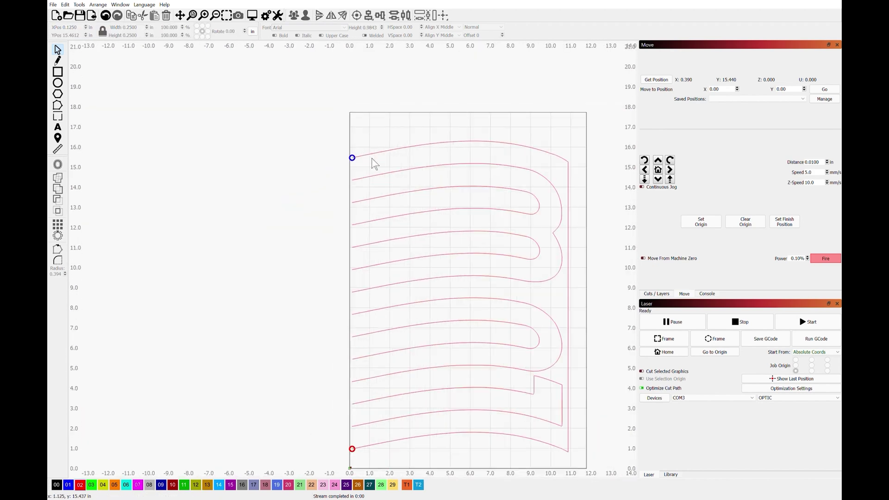
scroll(375, 163, "down", 3)
scroll(334, 153, "up", 3)
Align the design output to both Print and Cut targets.
left_click(78, 5)
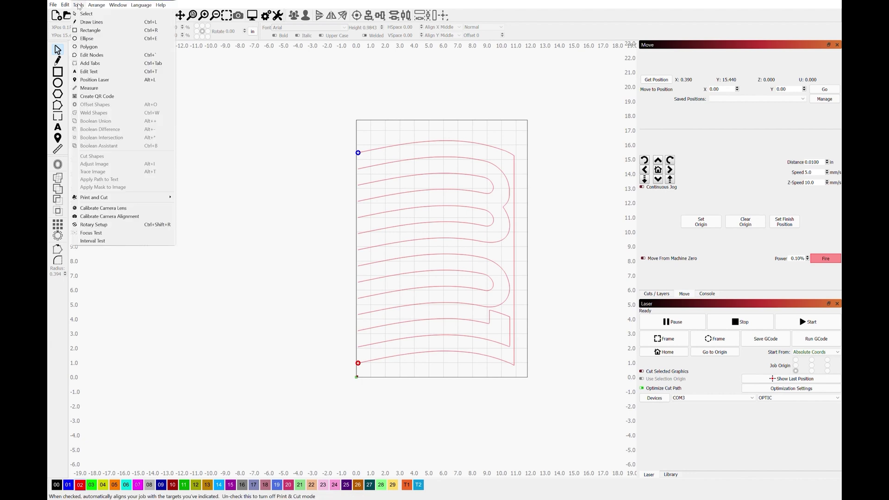
mouse_move(153, 202)
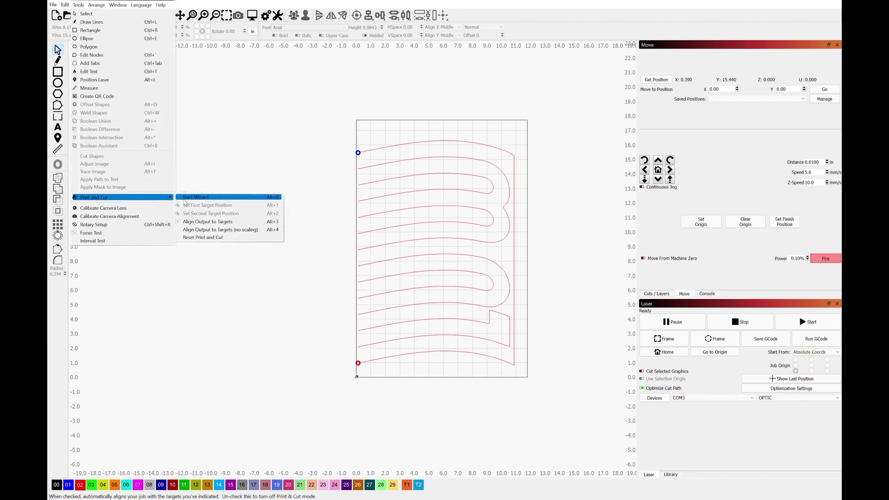
left_click(212, 221)
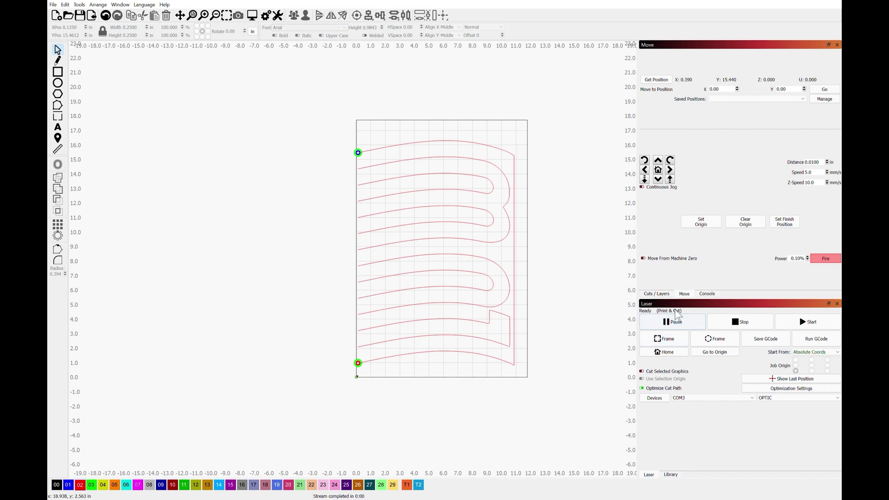
scroll(529, 305, "up", 2)
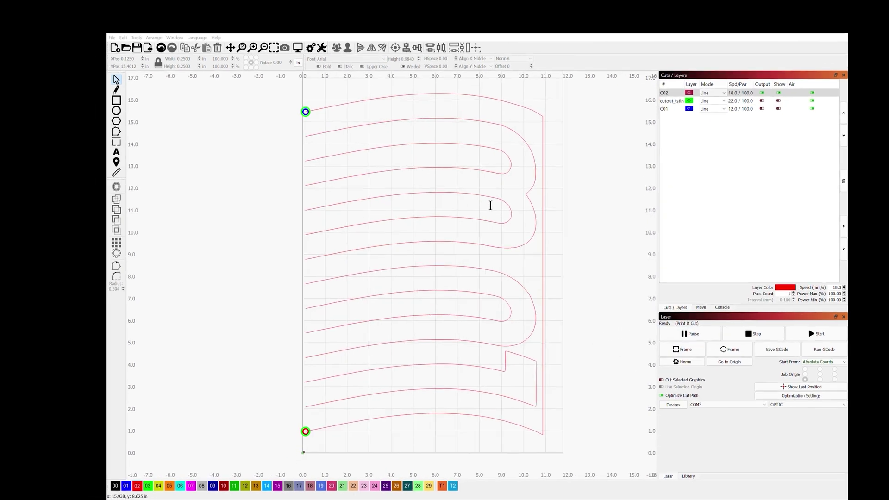